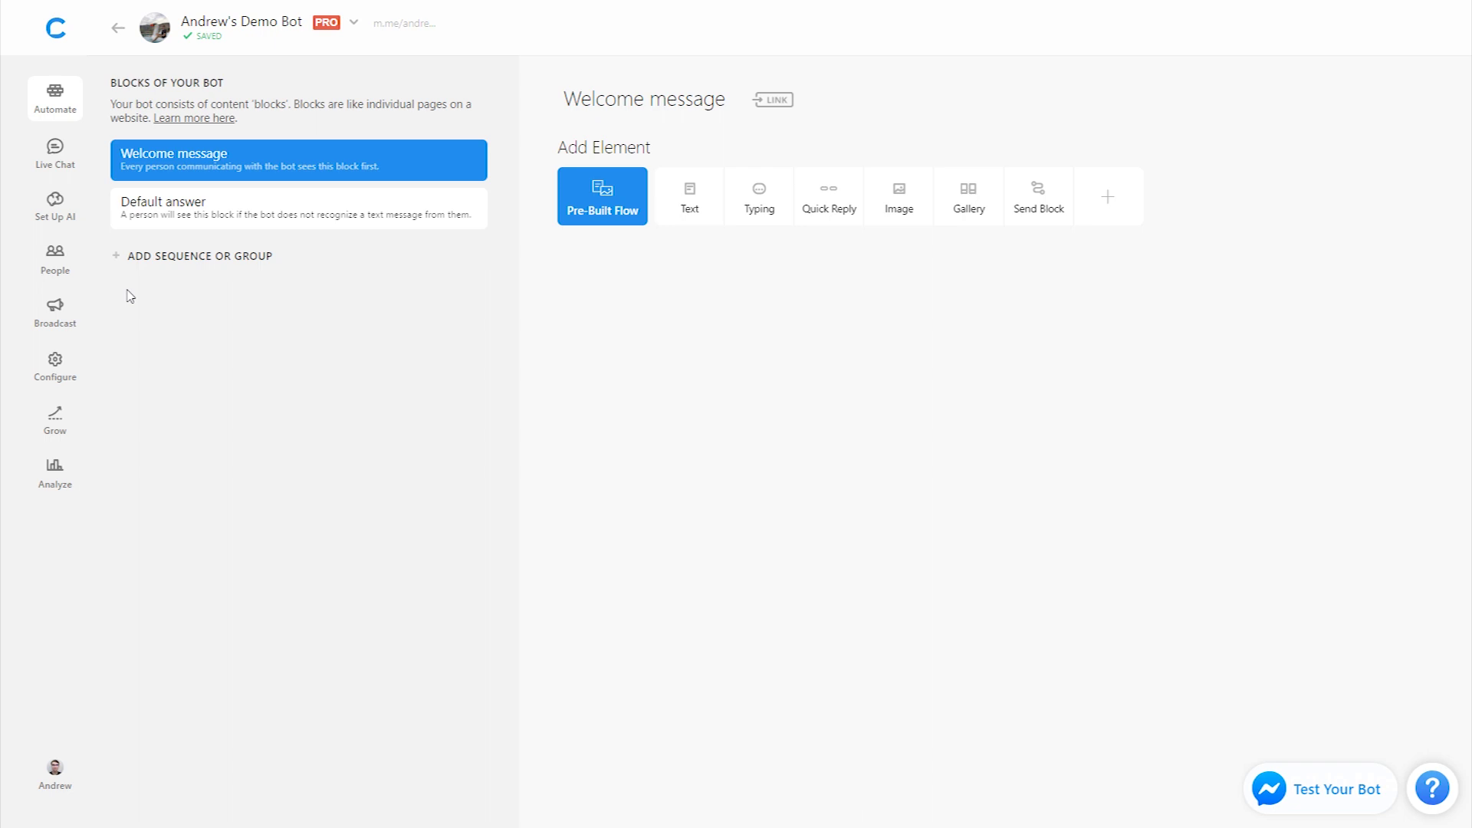
- Select the Default answer block in the Automate blocks list to edit it
click(244, 222)
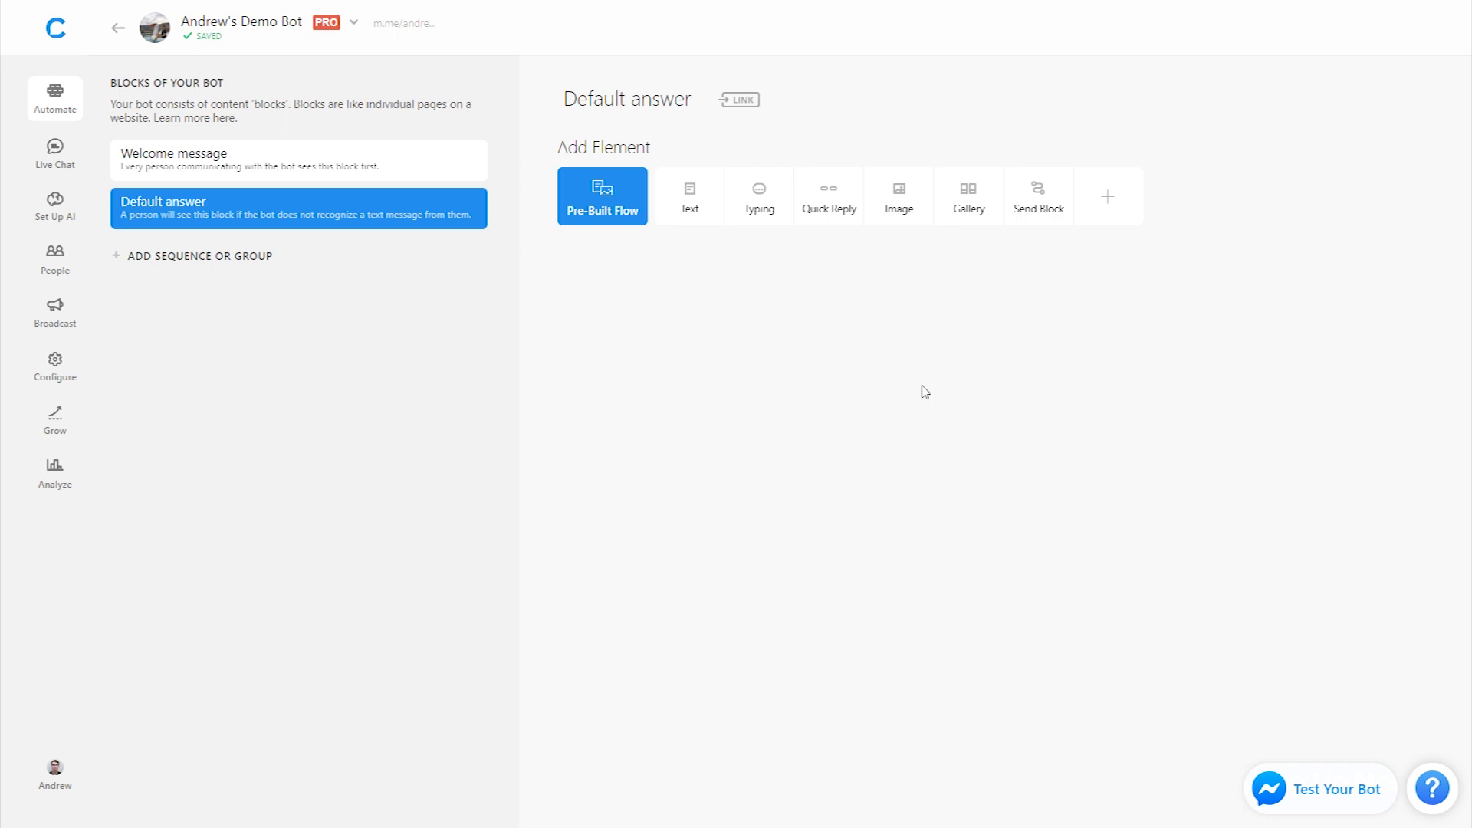
- Insert the Live Chat plugin into the Default answer block from the Plugins list
click(1121, 216)
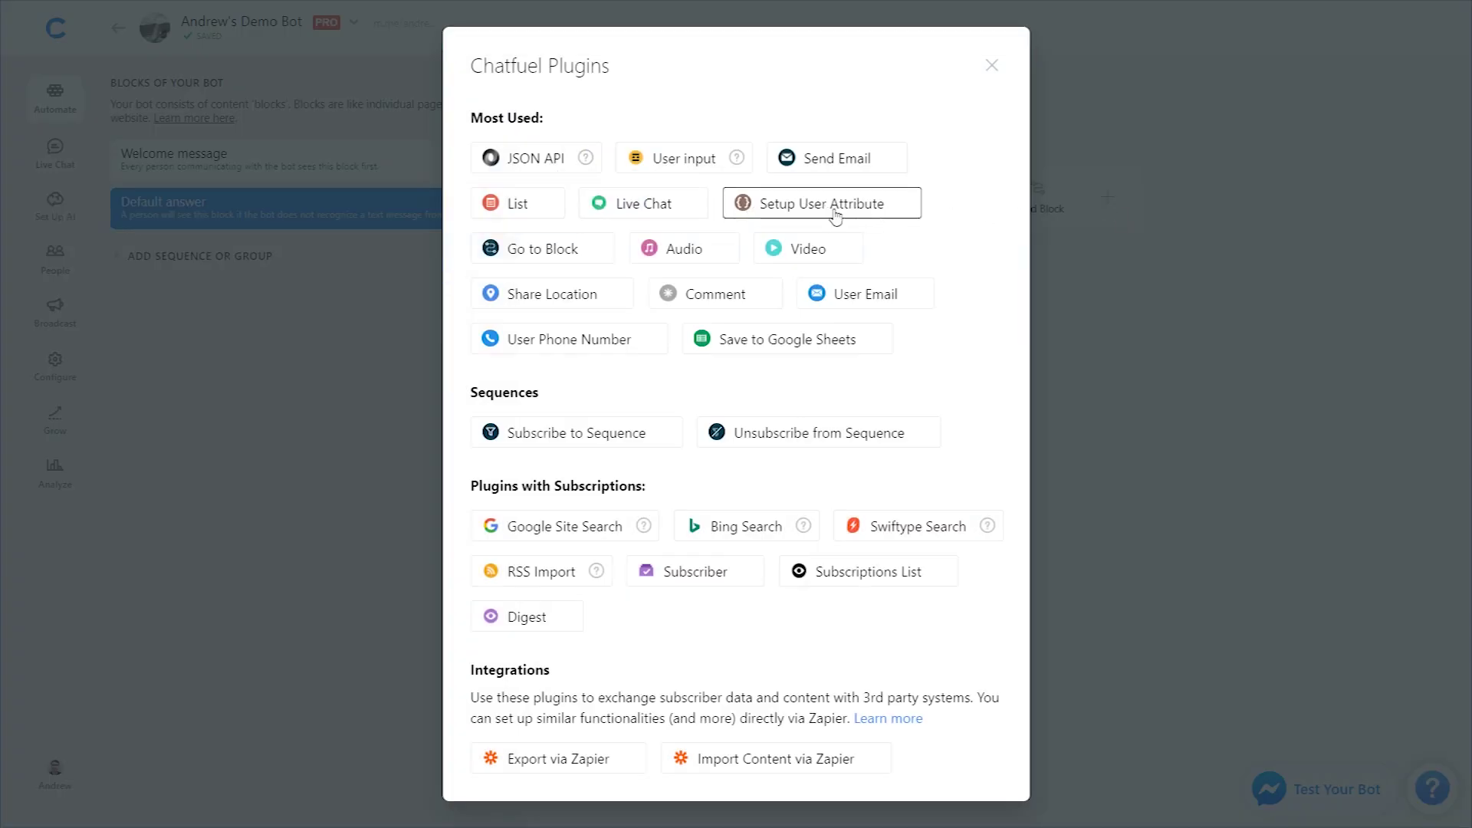
click(679, 205)
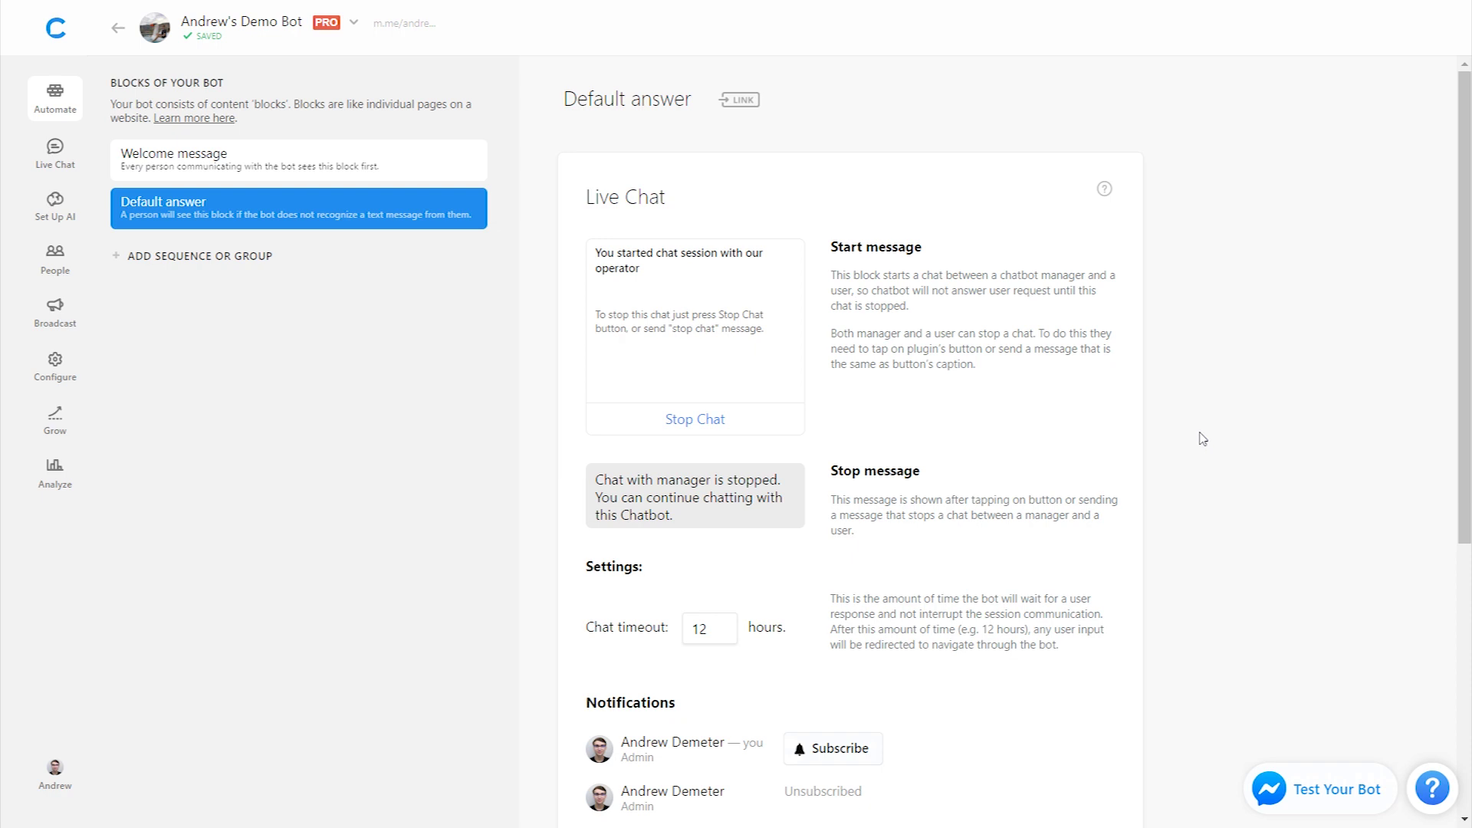
scroll(1202, 439, down, 3)
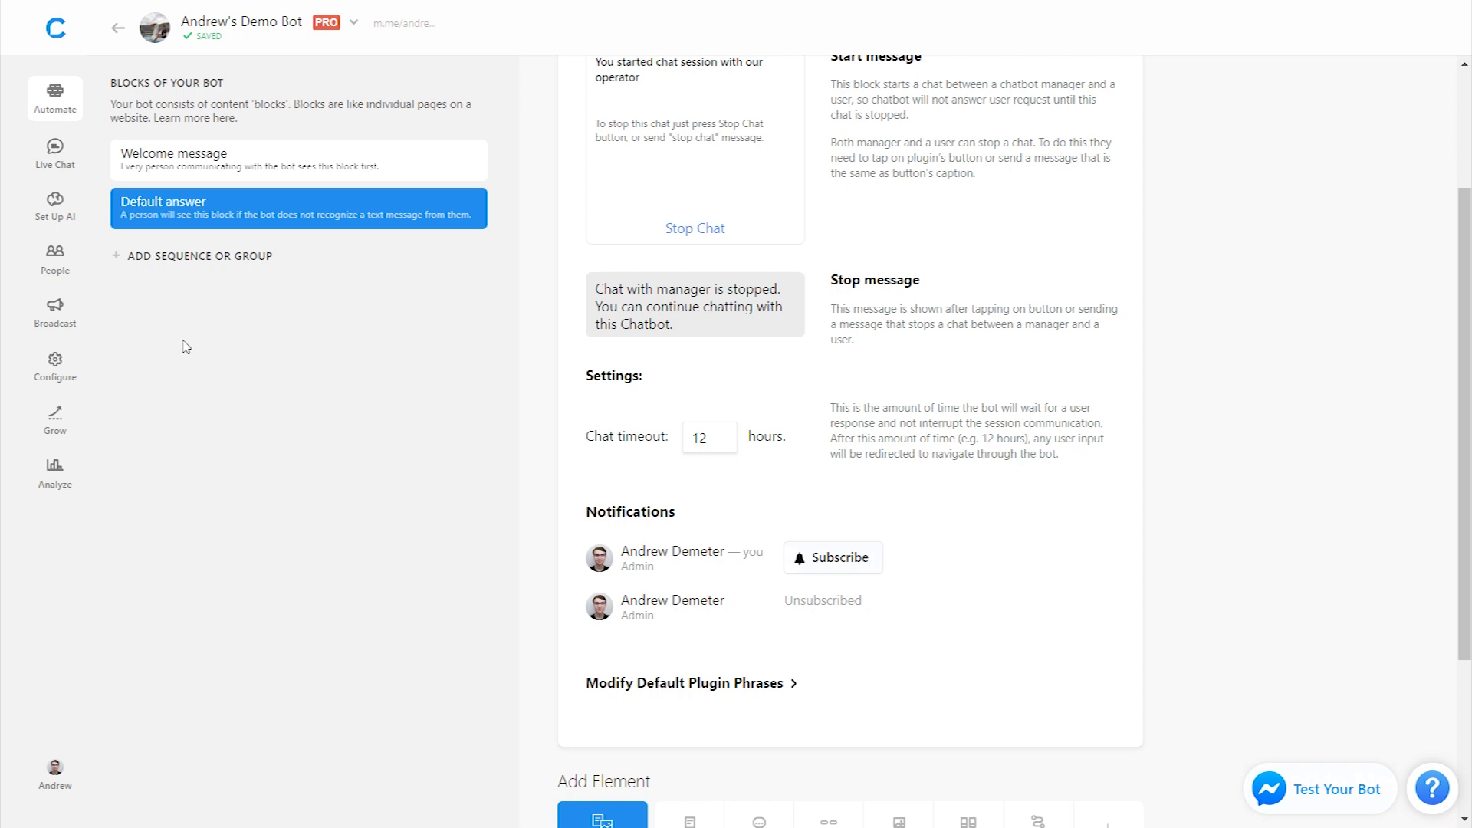
click(58, 227)
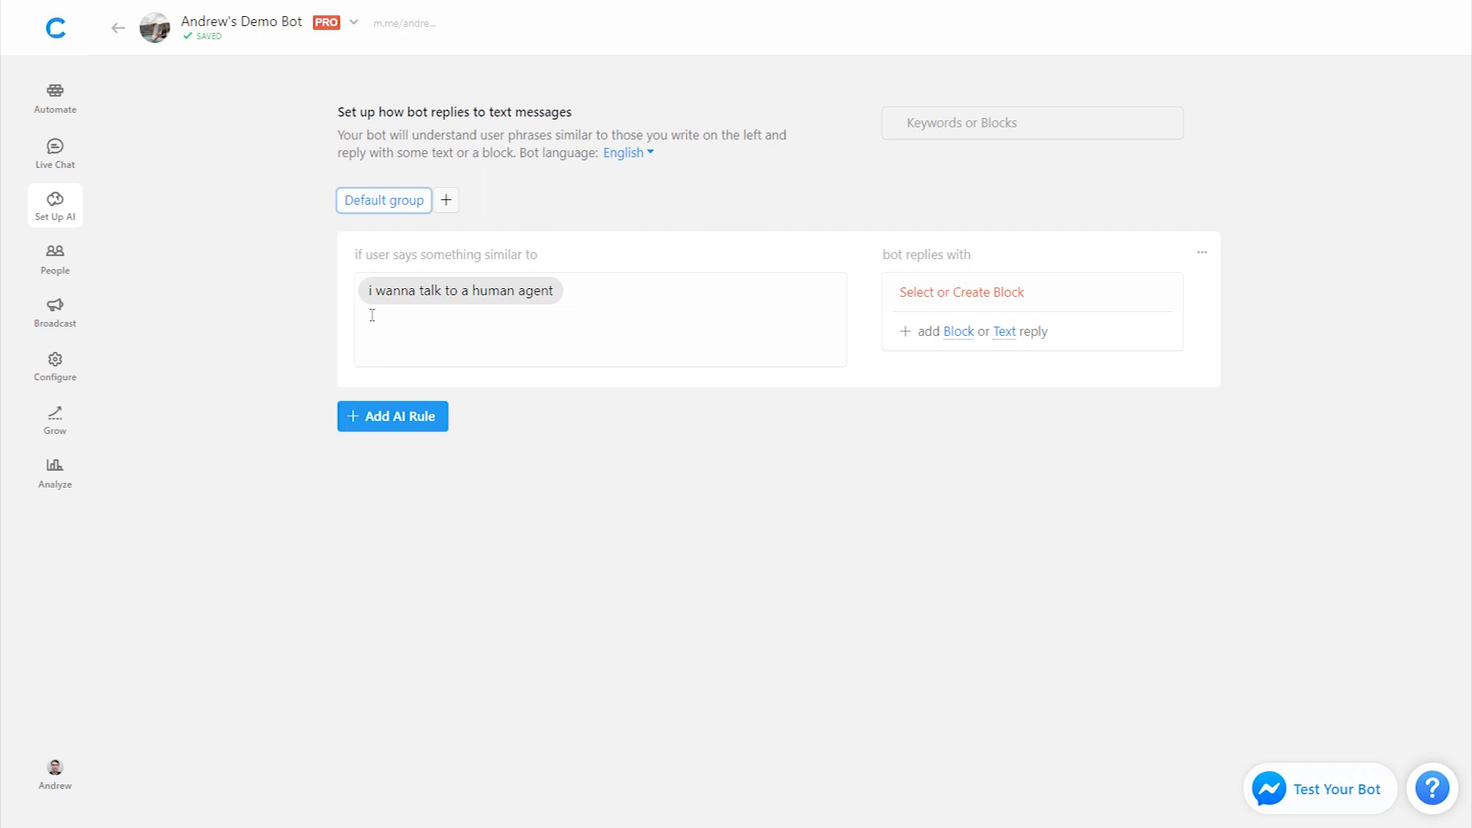
- Have the 'i wanna talk to a human agent' rule reply with a new 'Live Chat' block, removing the empty row
click(957, 332)
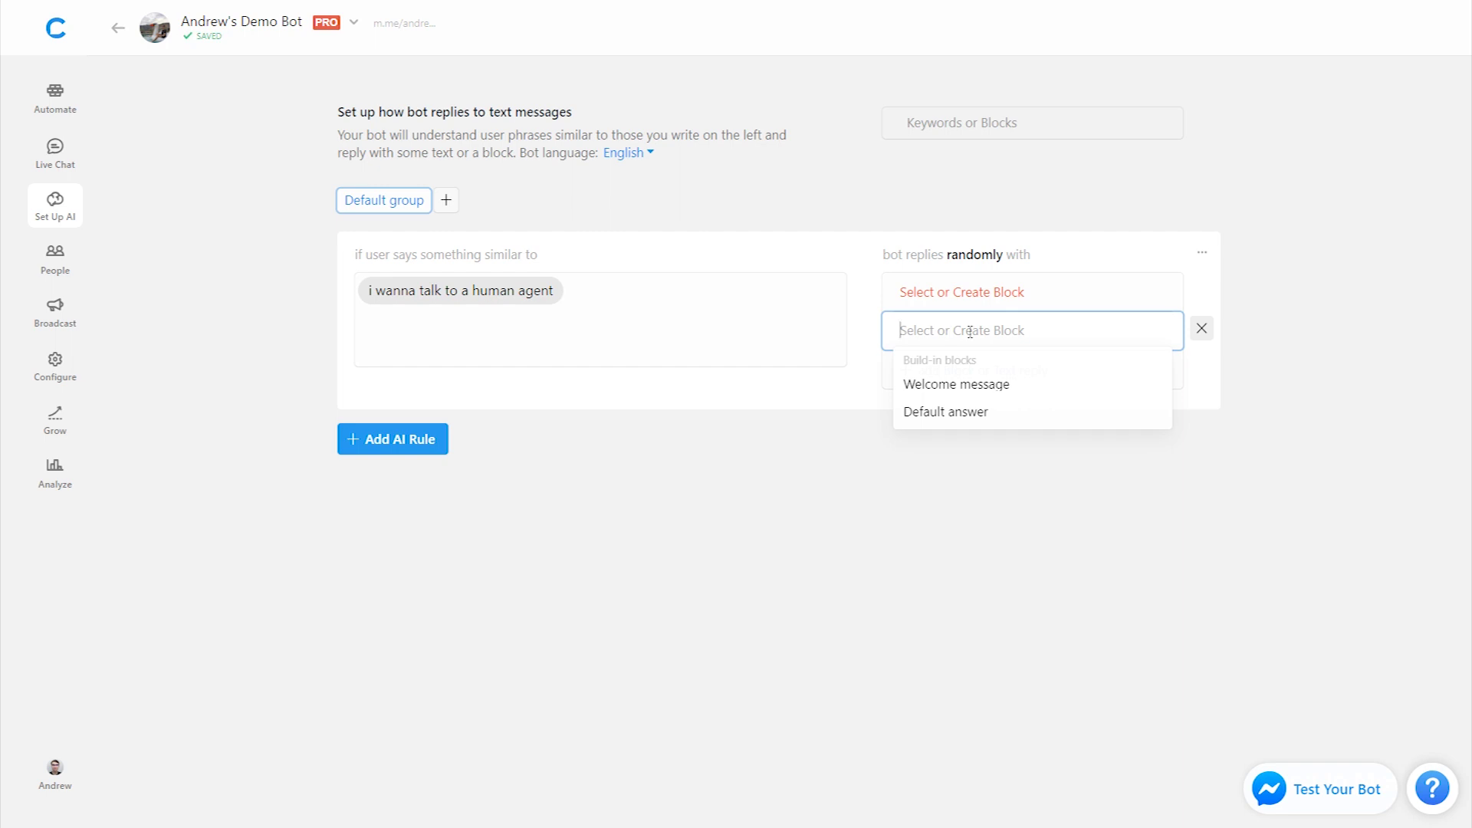
text(Live Chat)
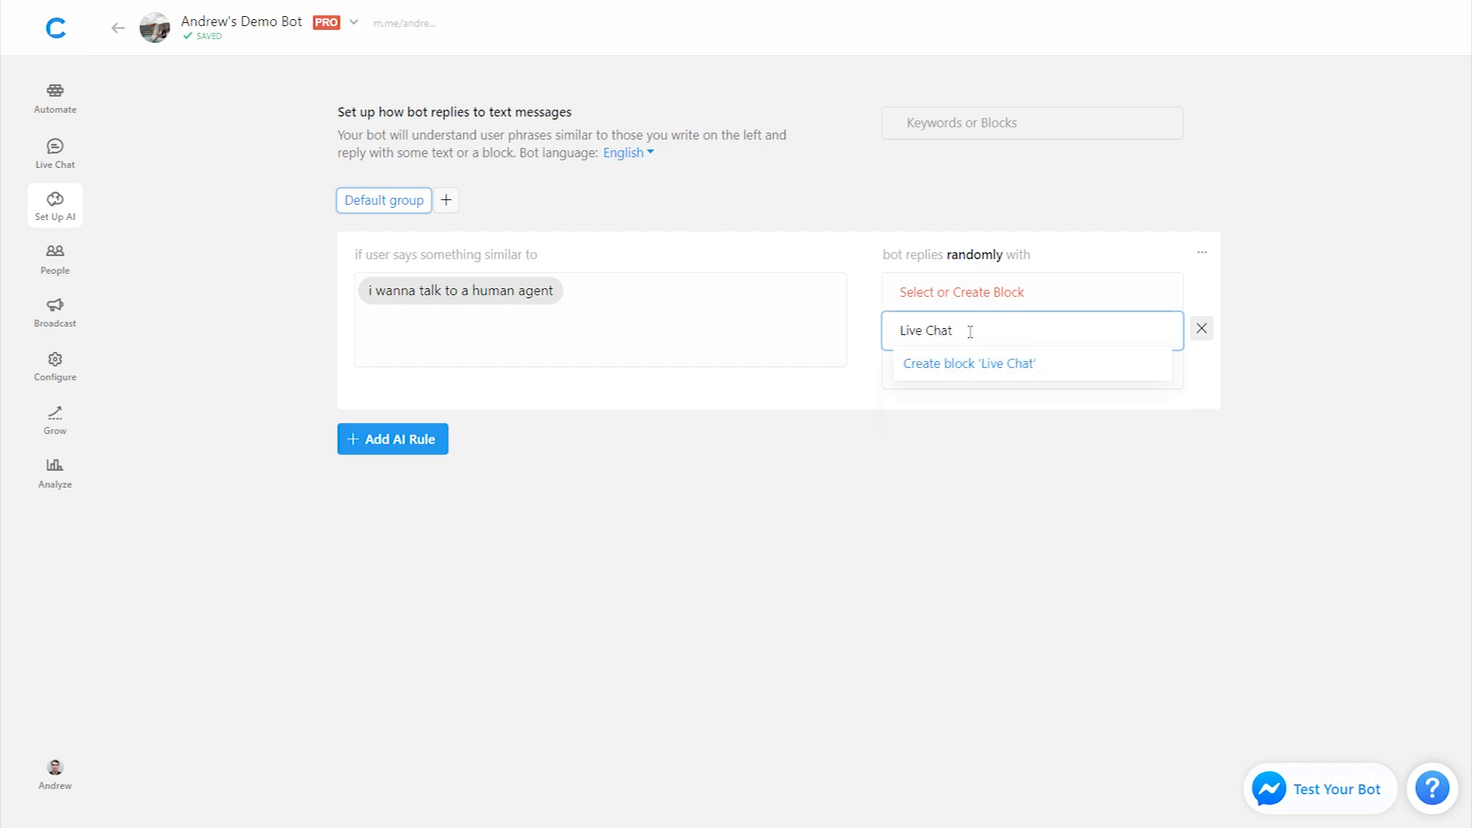
click(979, 364)
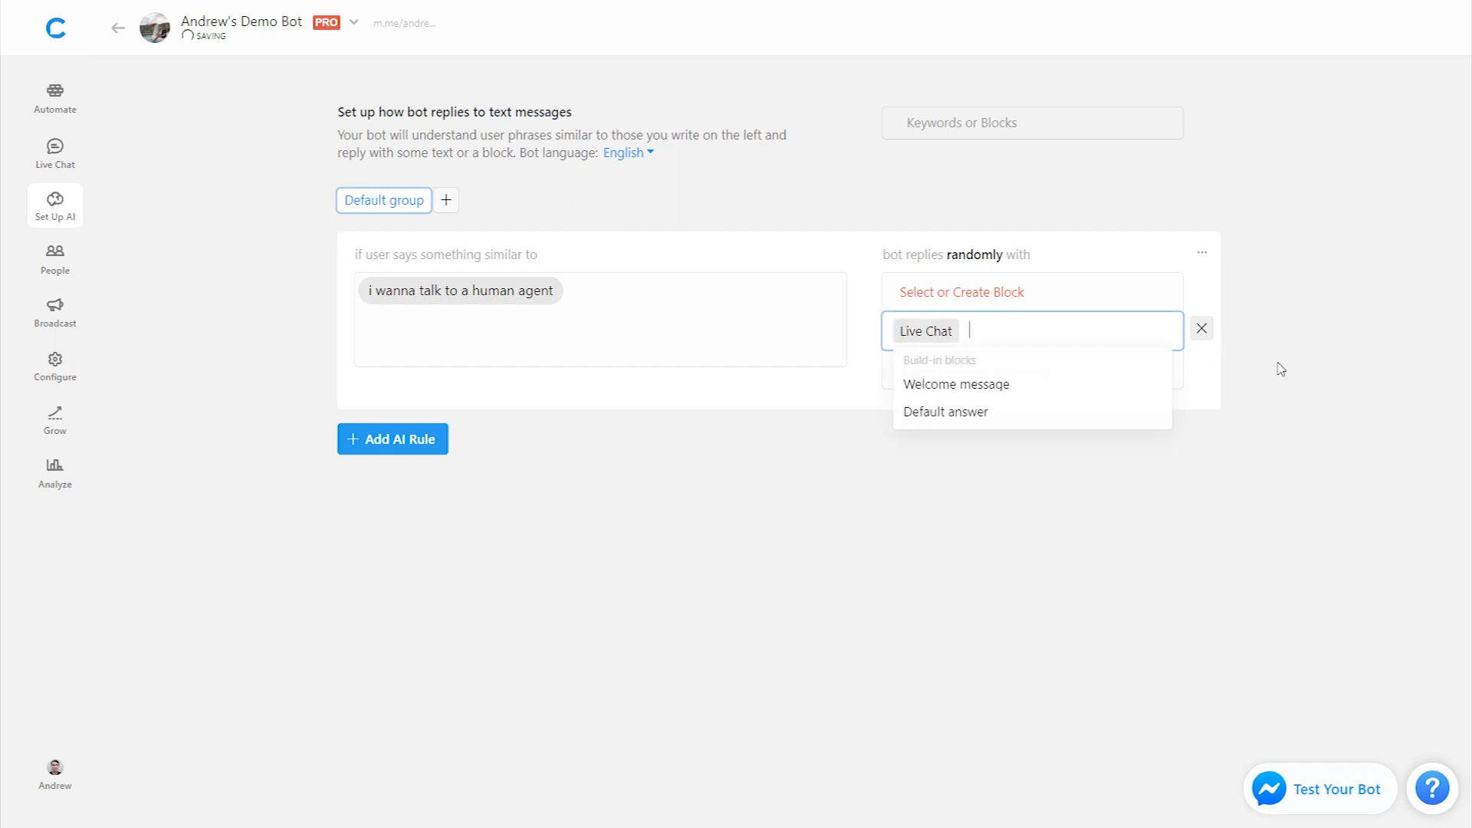
click(1312, 366)
click(1202, 293)
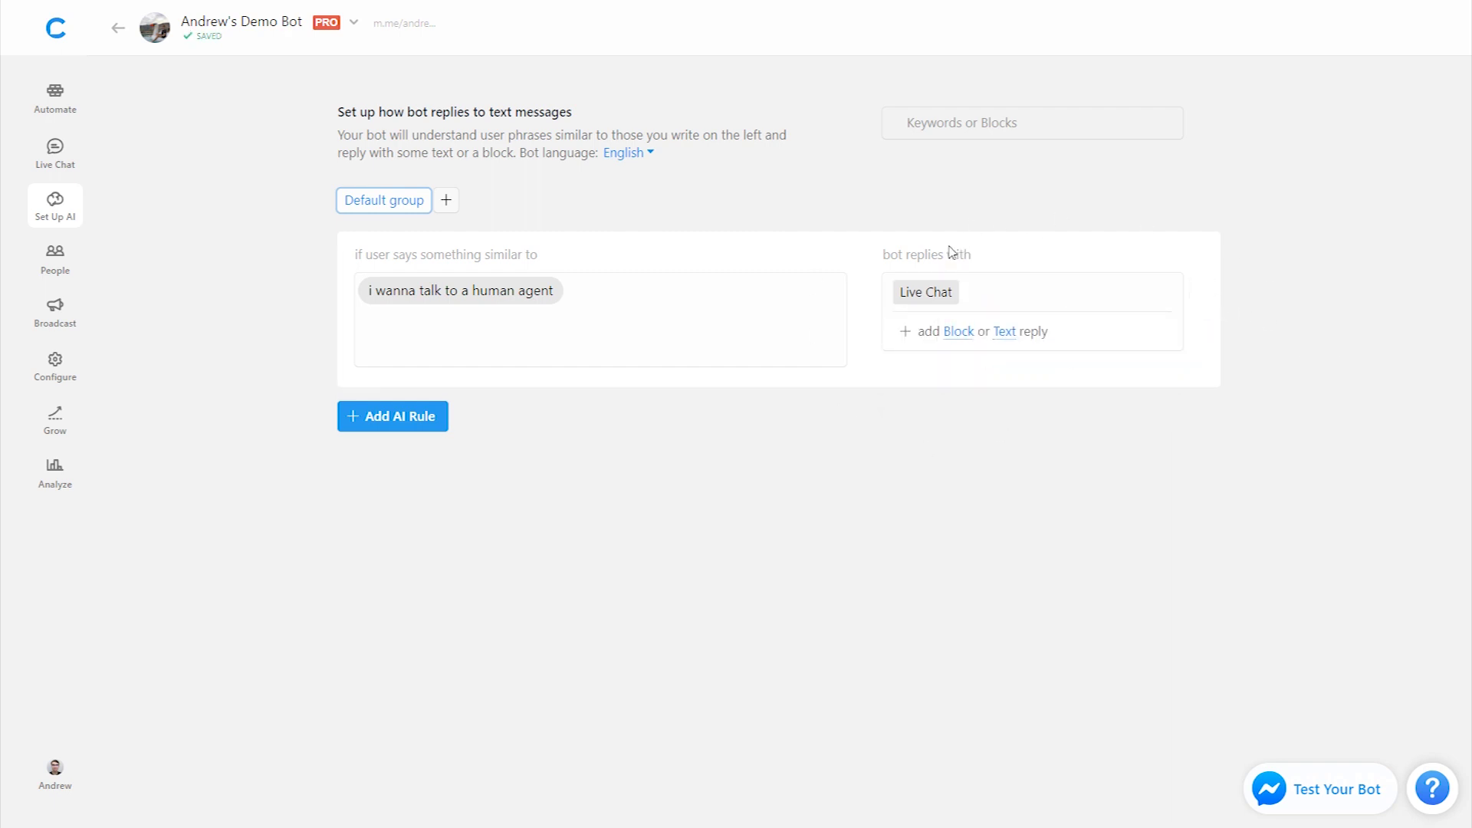
- Open the new Live Chat block and add the Live Chat plugin to it
click(920, 298)
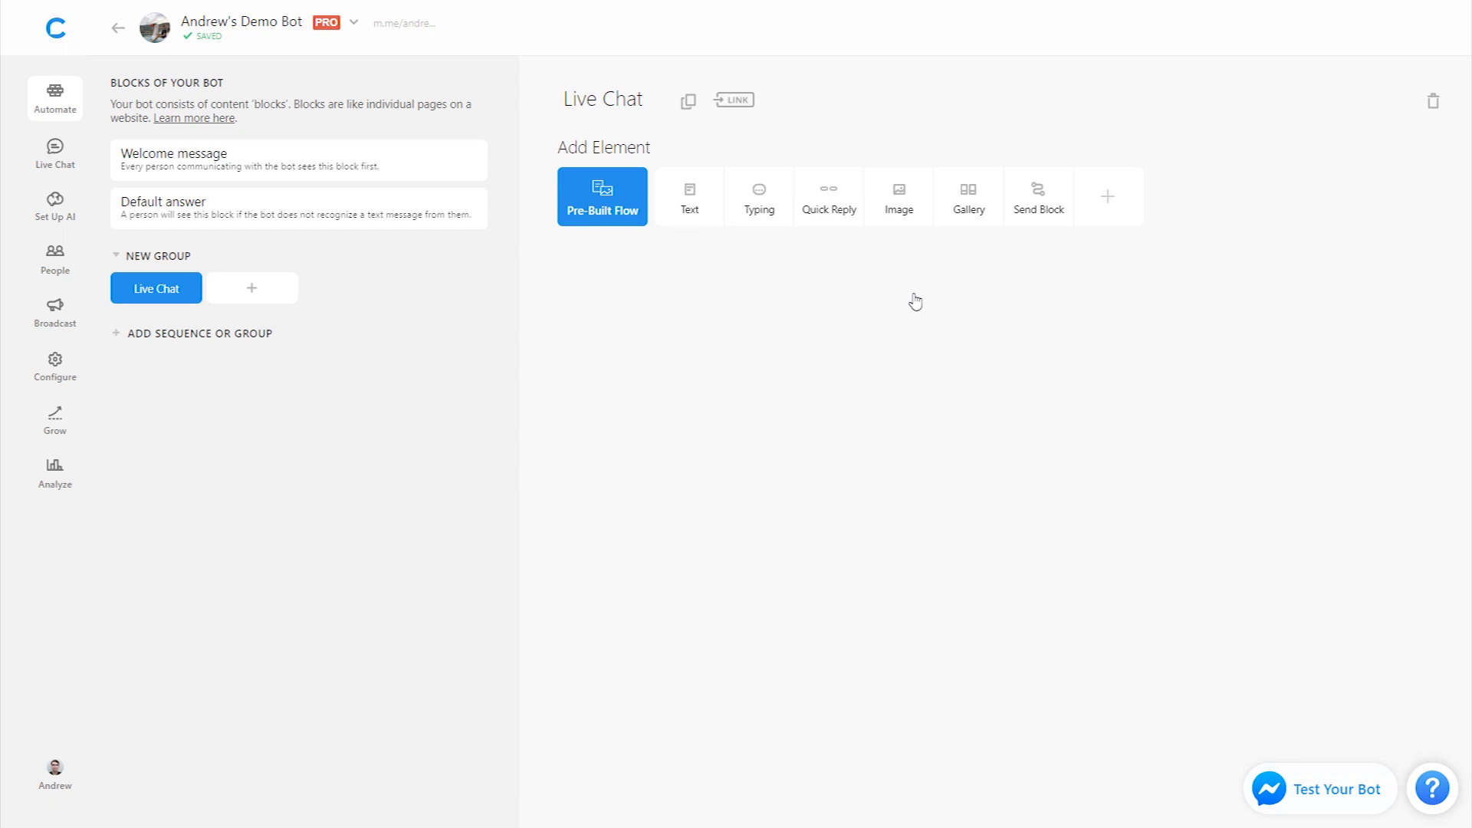
click(1108, 222)
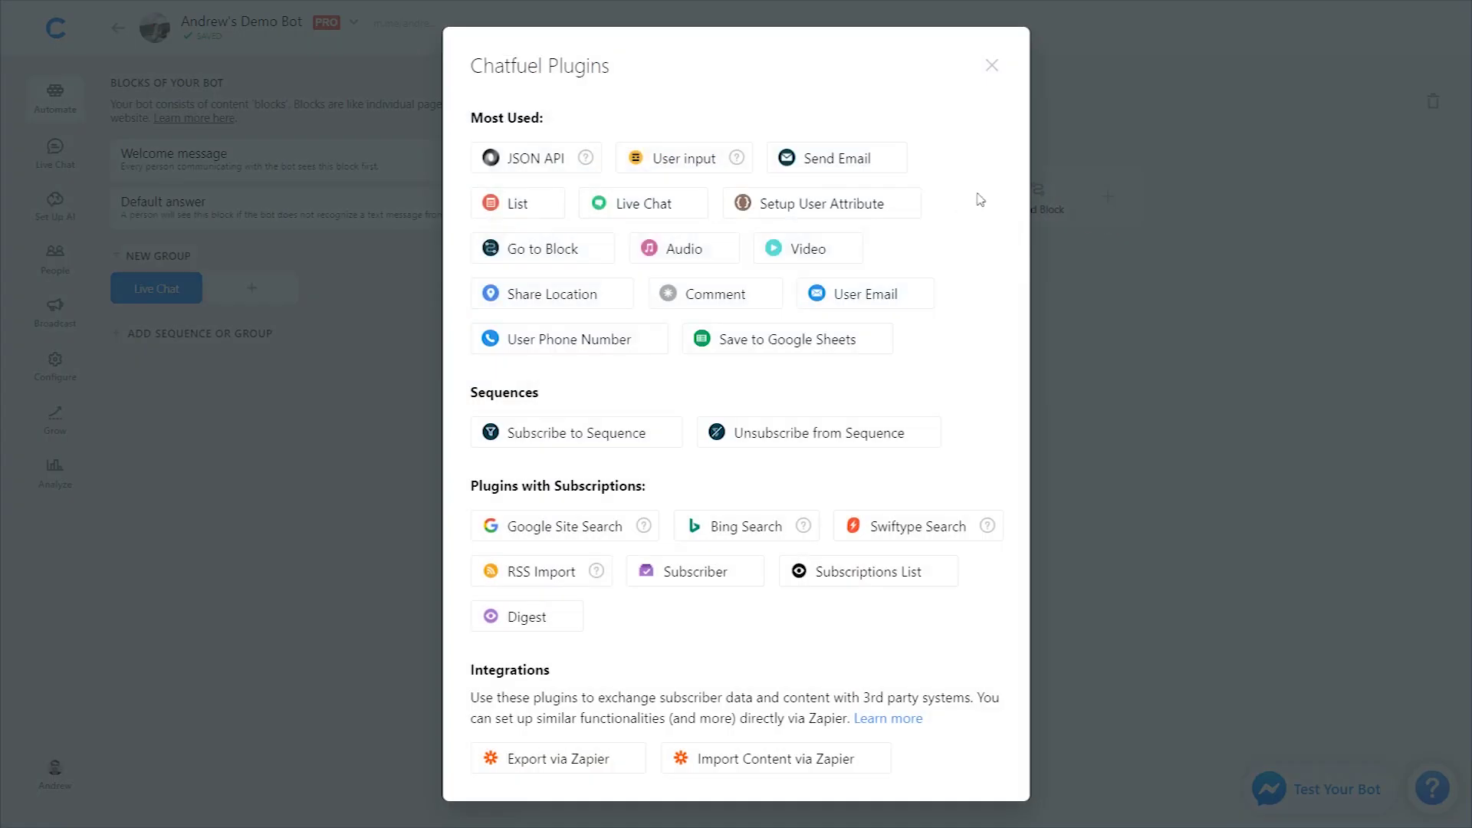
click(684, 213)
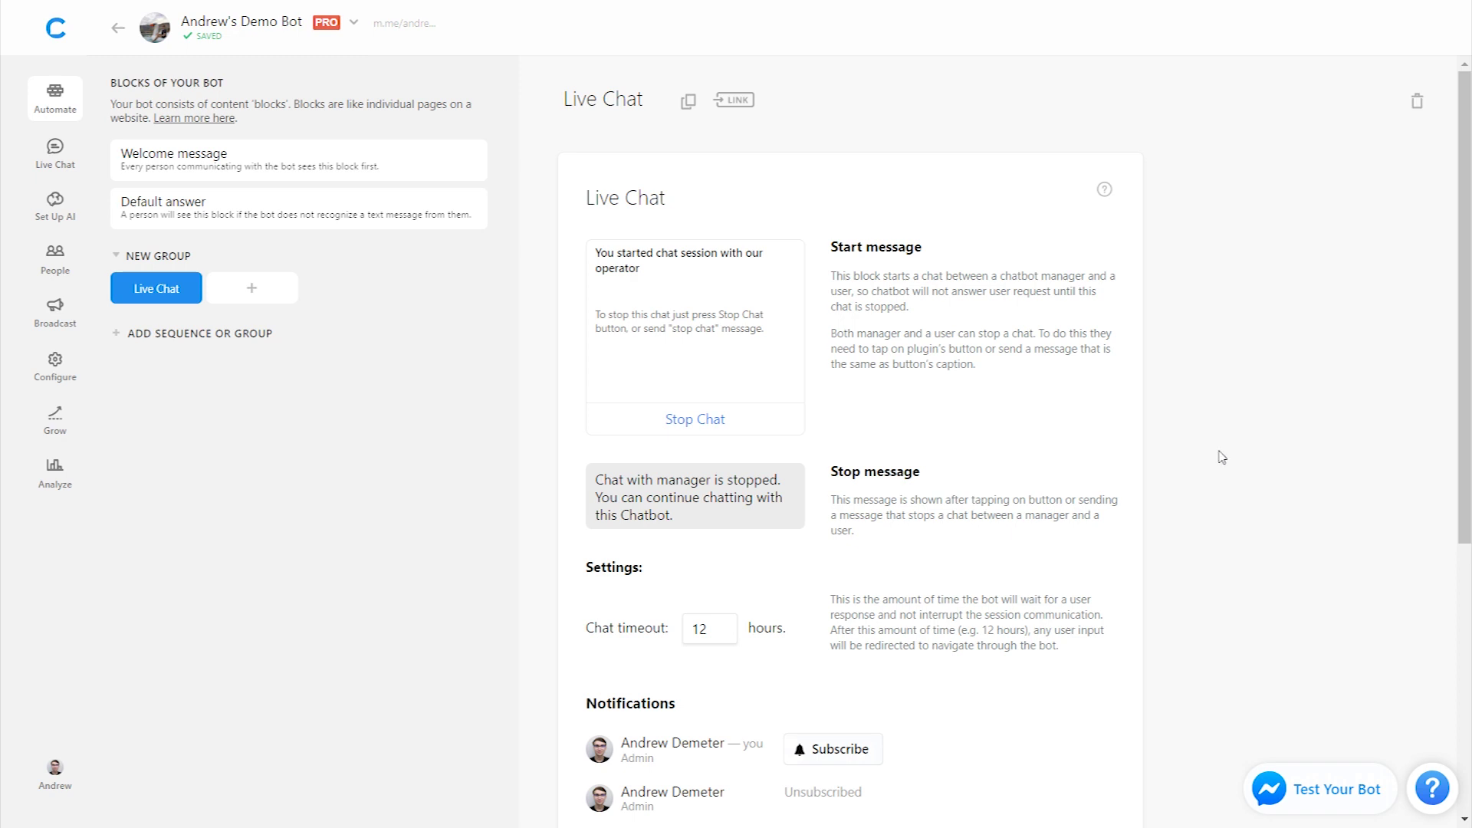
click(61, 367)
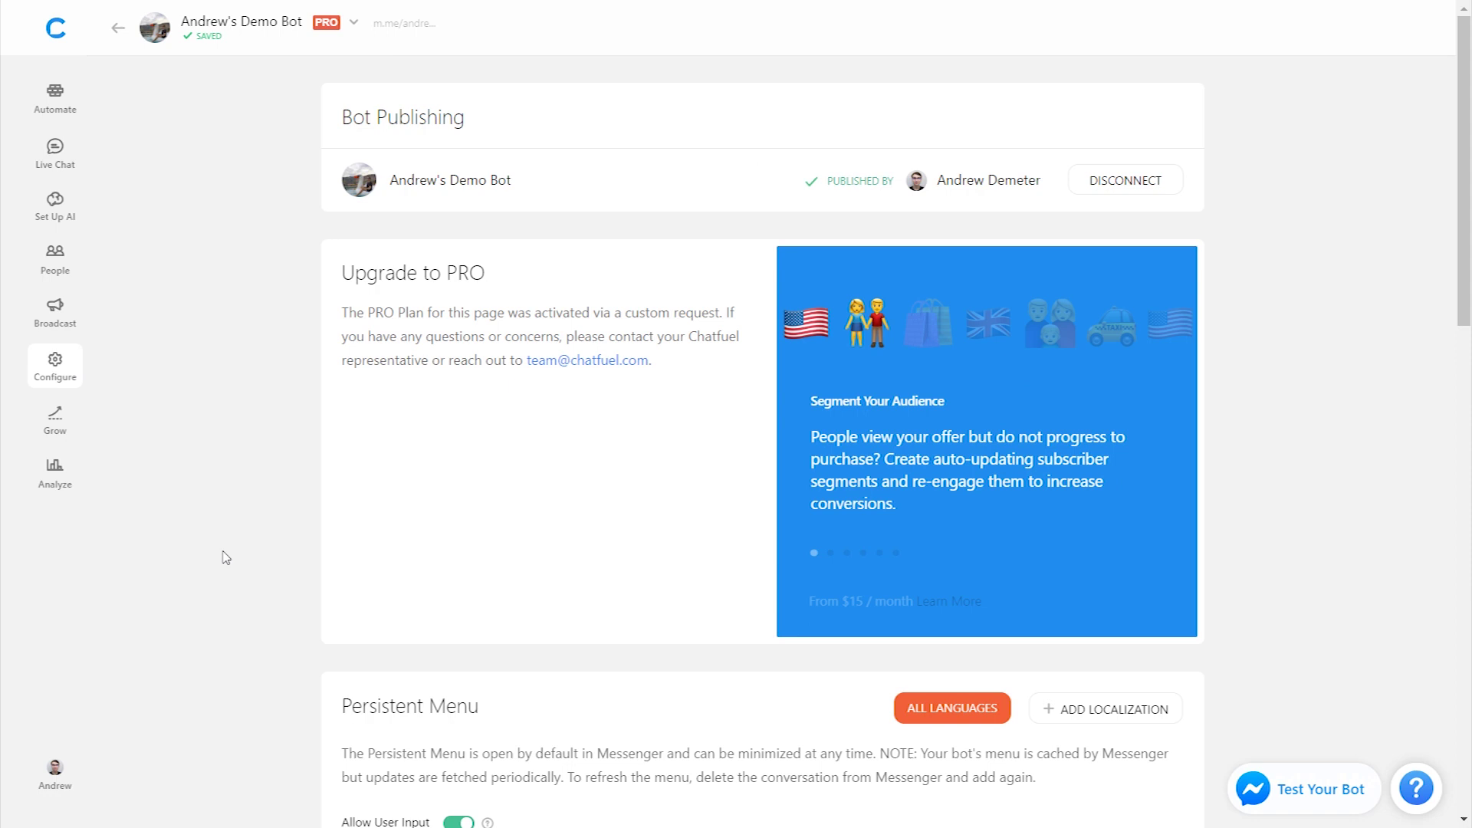
- Add a persistent menu item 'Talk to human agent' that links to the Live Chat block
scroll(243, 631, down, 4)
scroll(247, 632, down, 2)
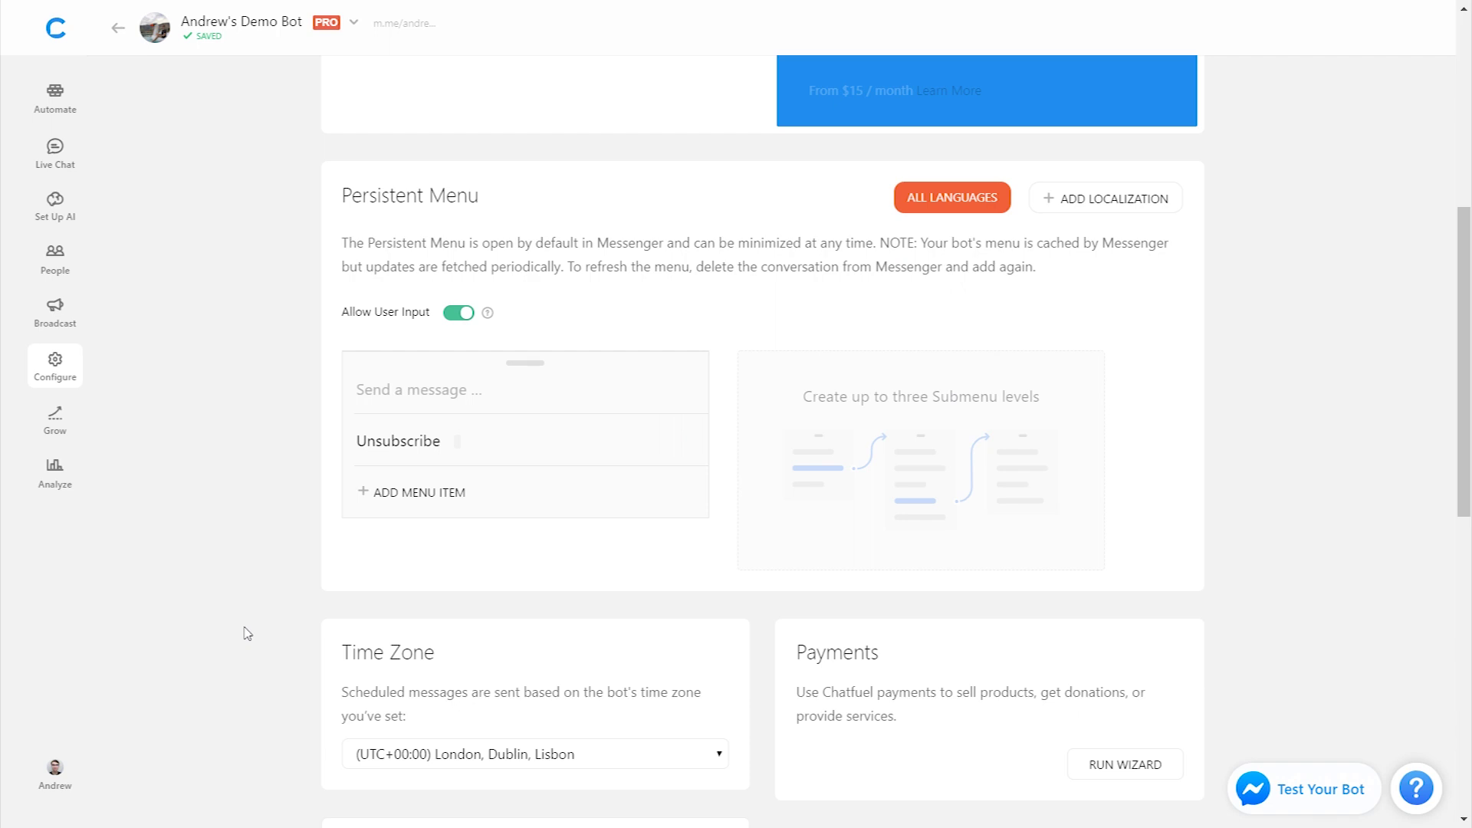
click(454, 491)
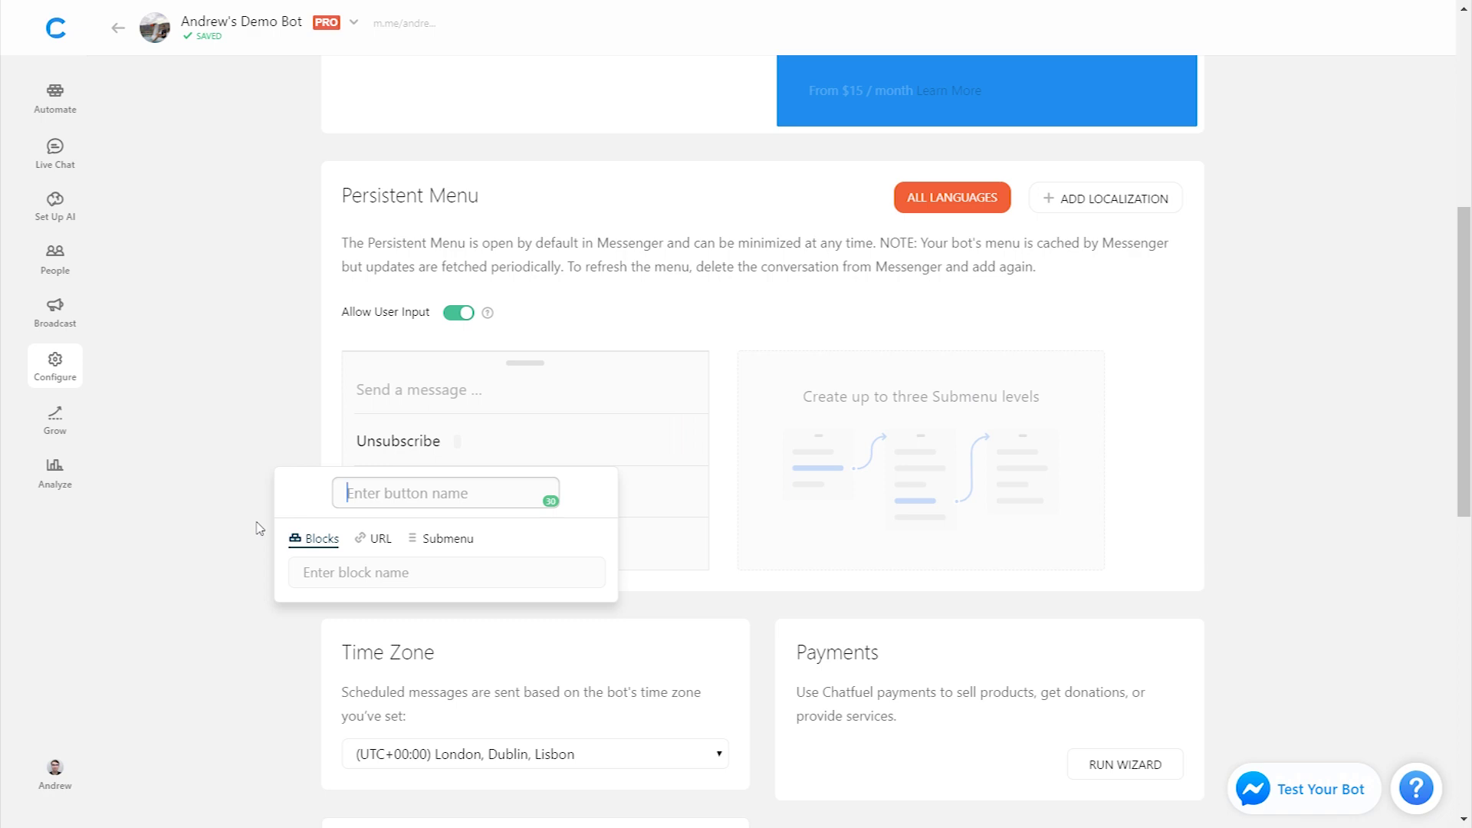
text(Ta)
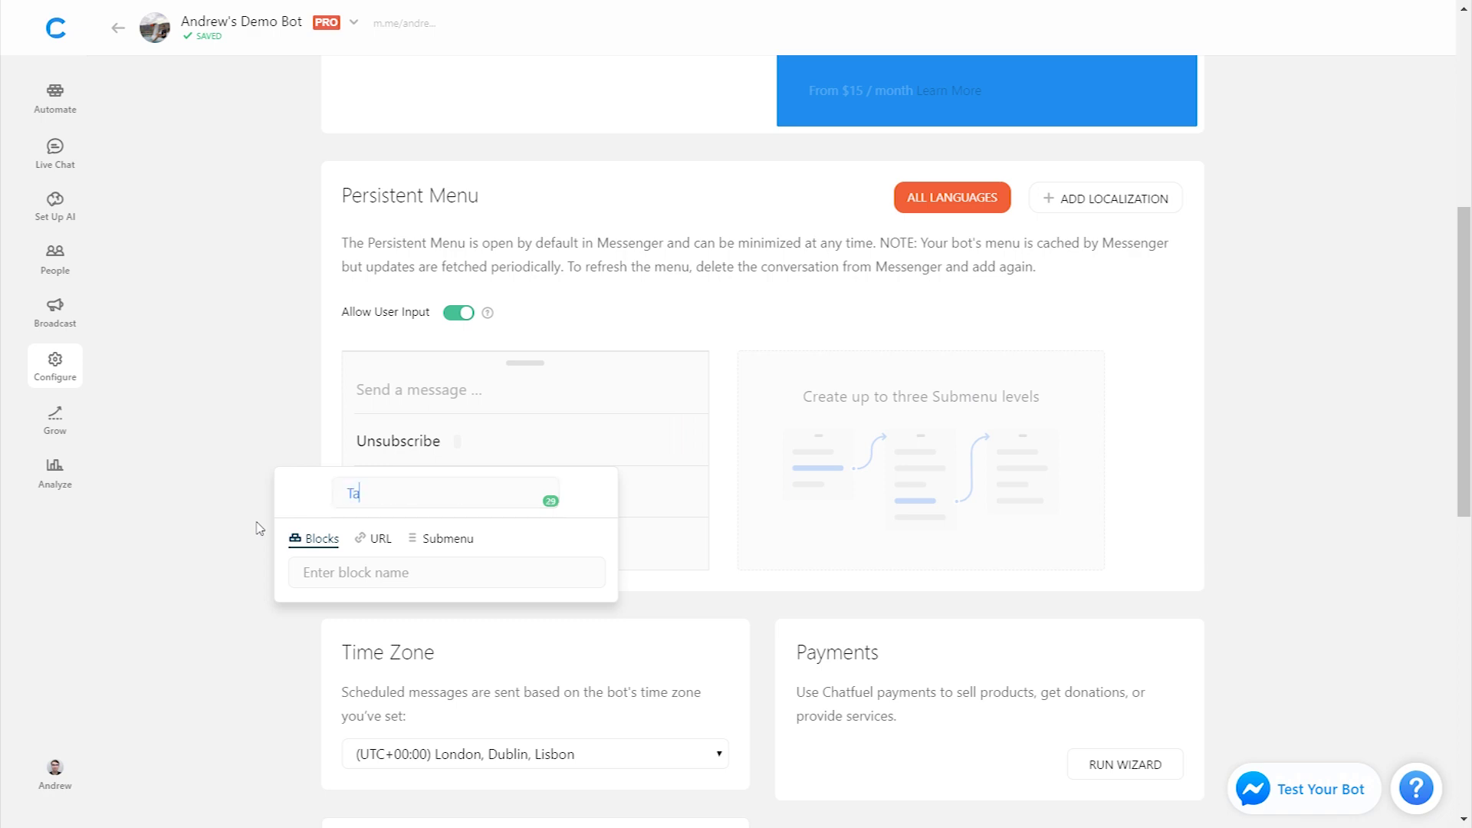
text(lk to human agent)
click(338, 567)
text(live)
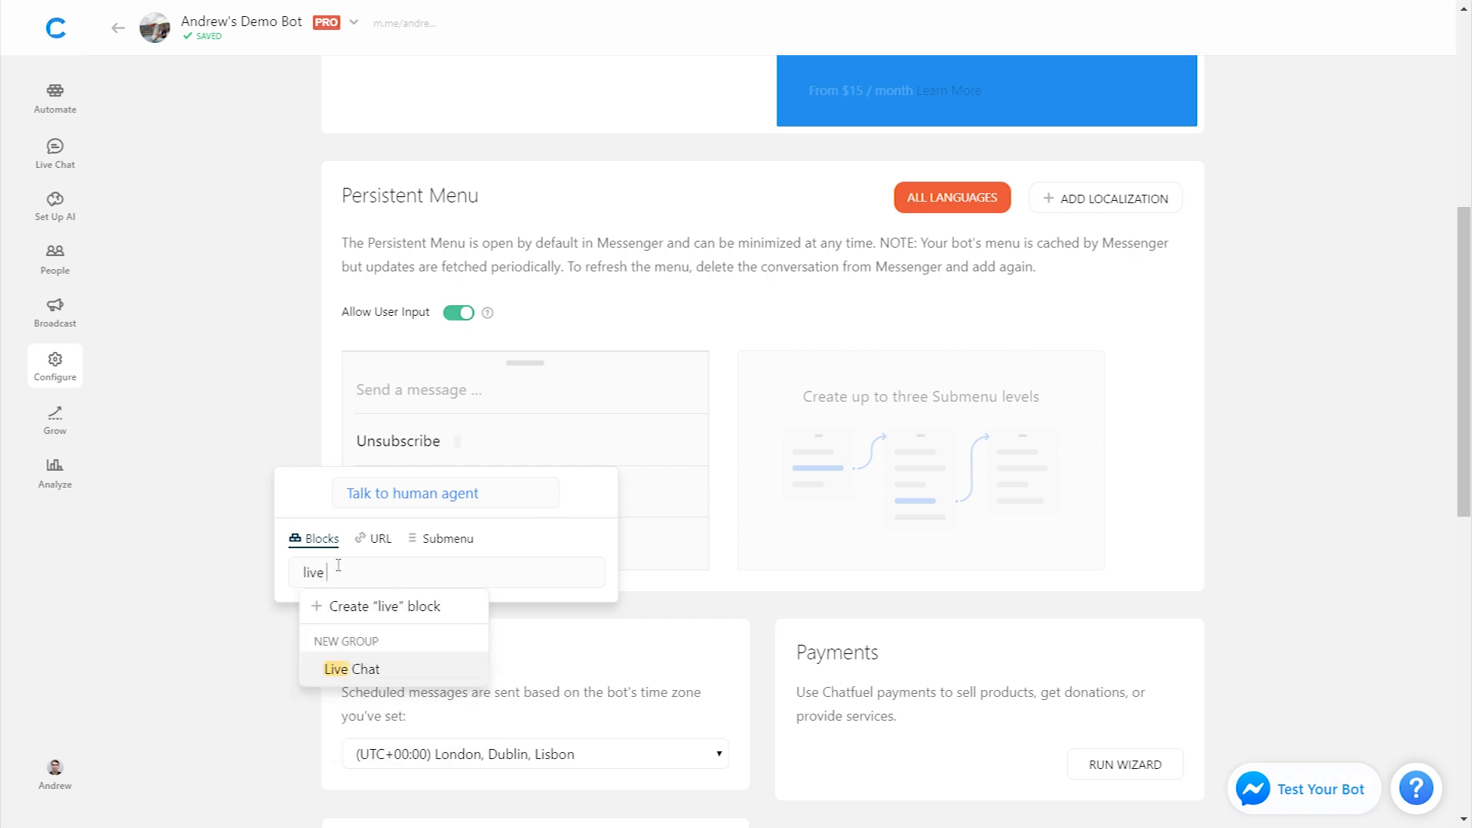
click(352, 669)
click(233, 392)
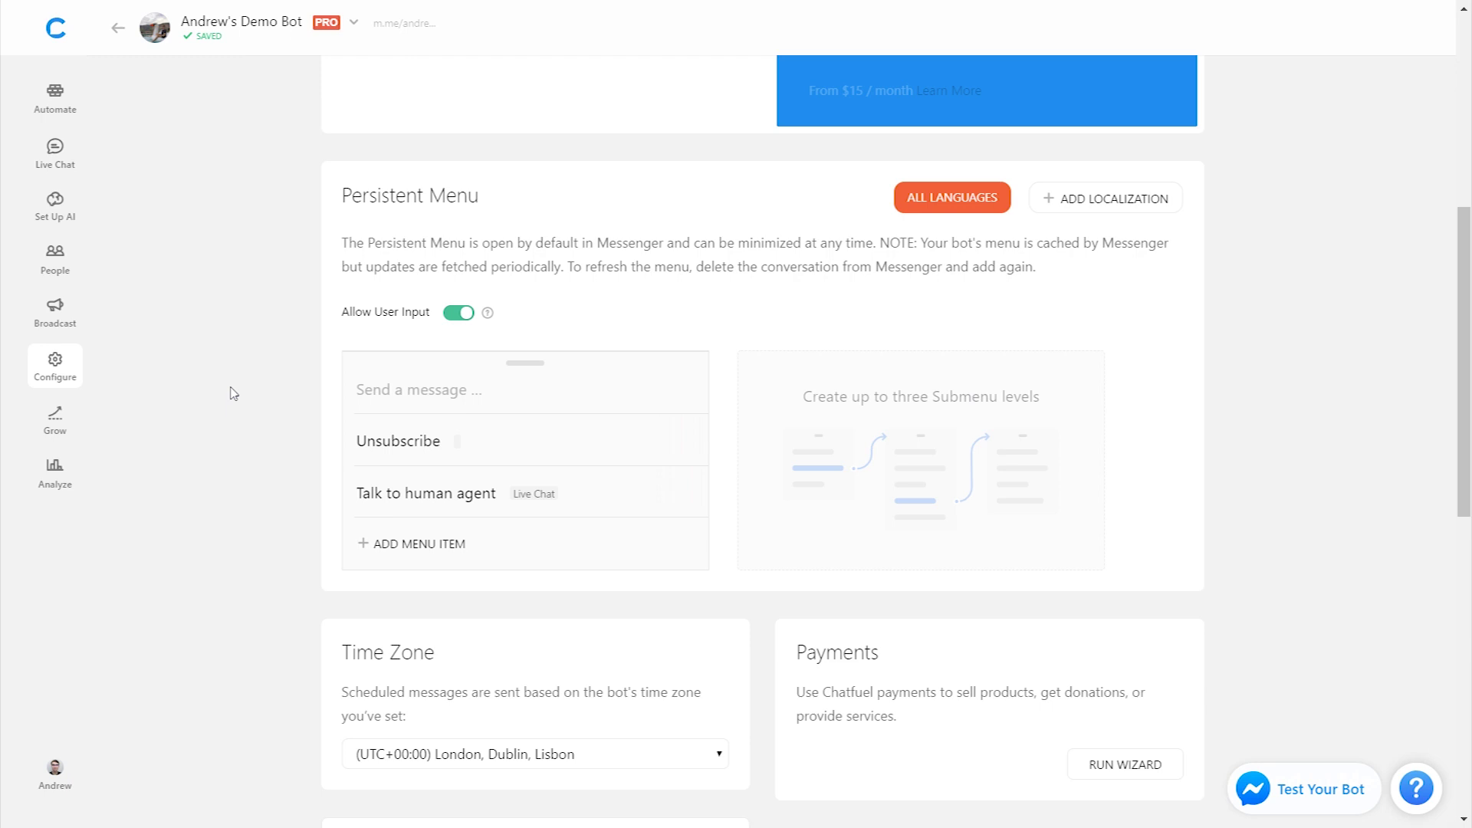
click(64, 174)
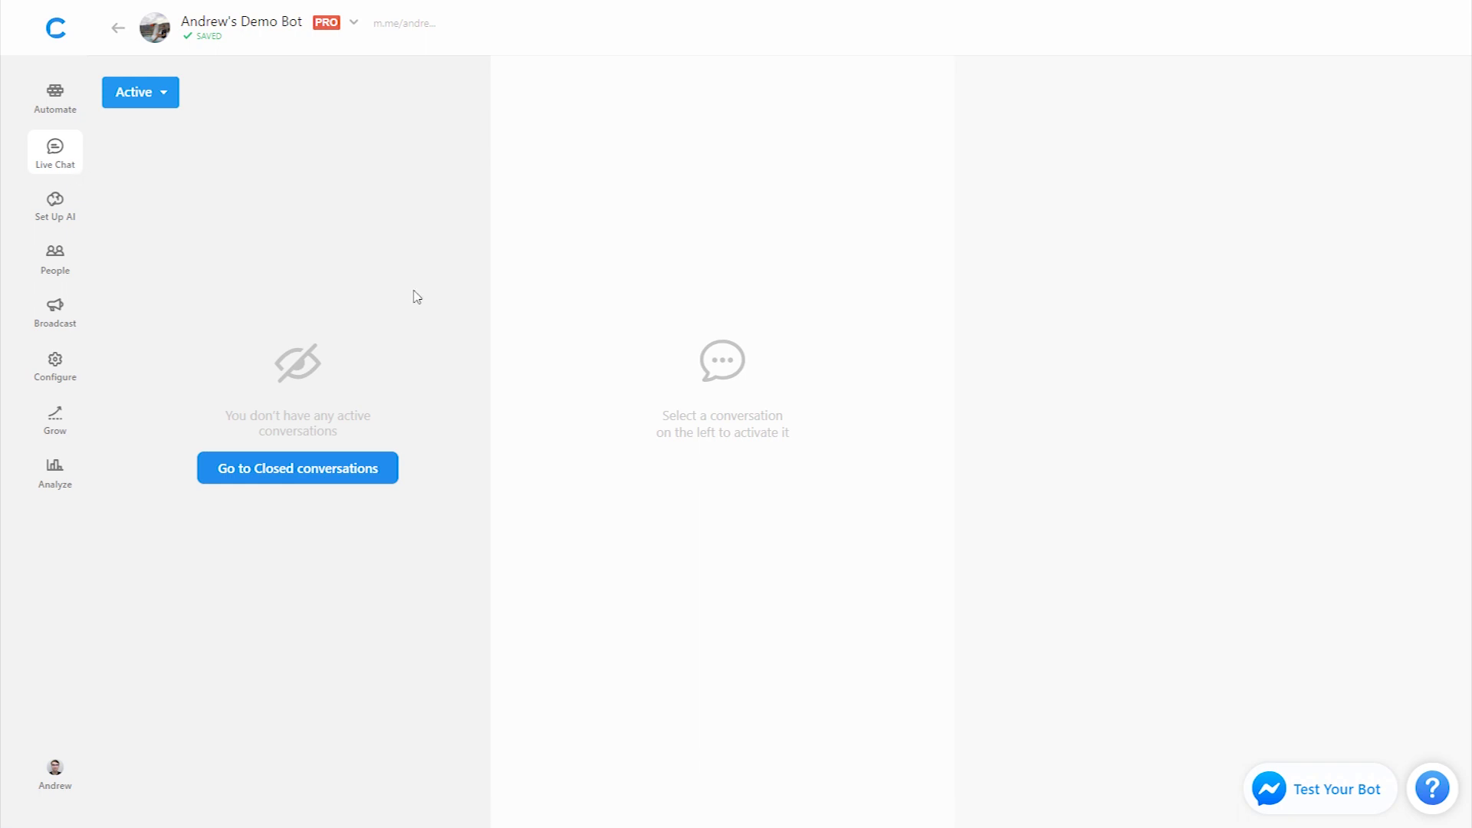
- Change the Live Chat conversation filter from Bot Only to Active
click(170, 92)
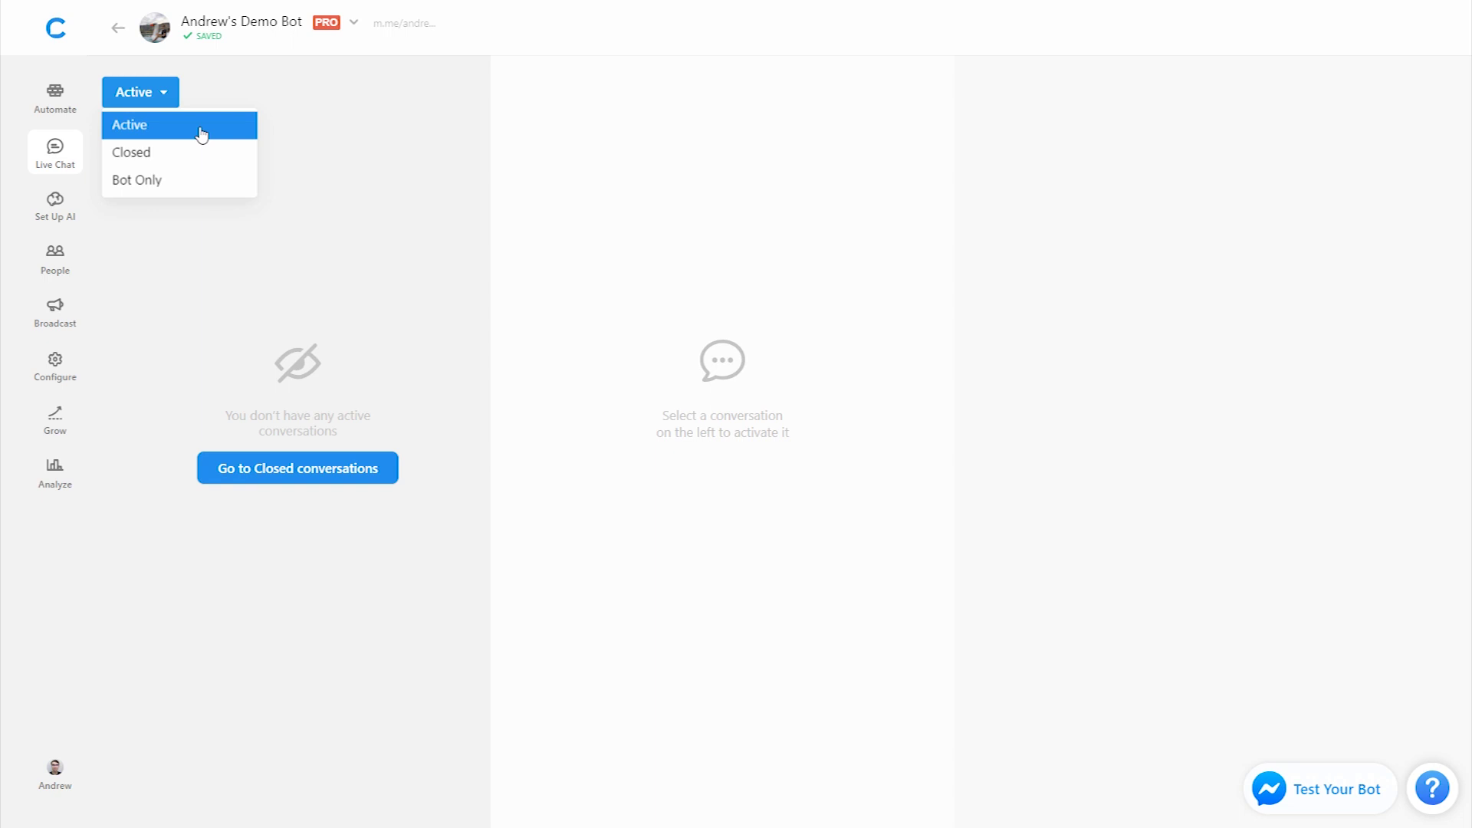
click(173, 184)
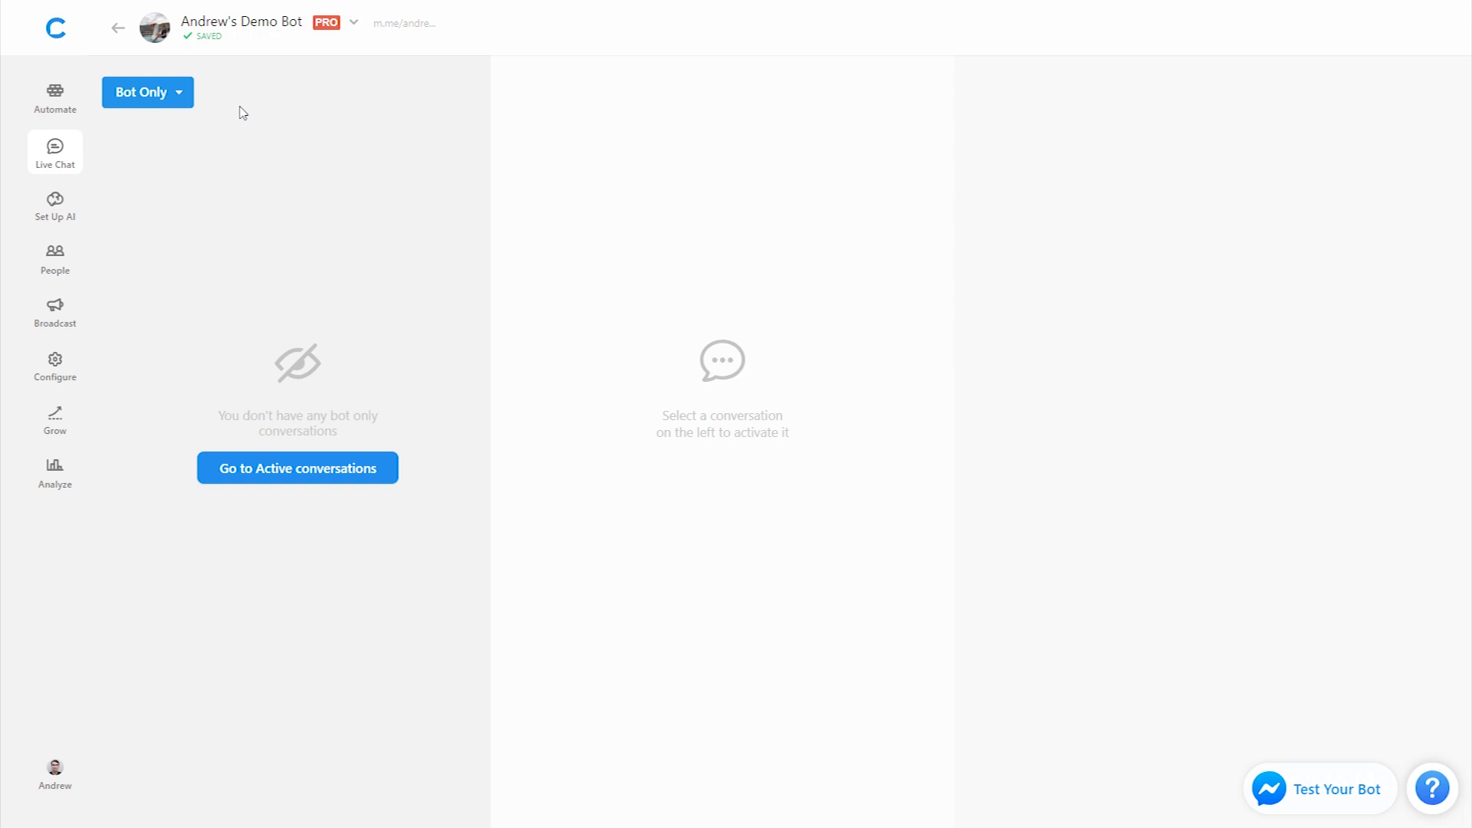
click(187, 105)
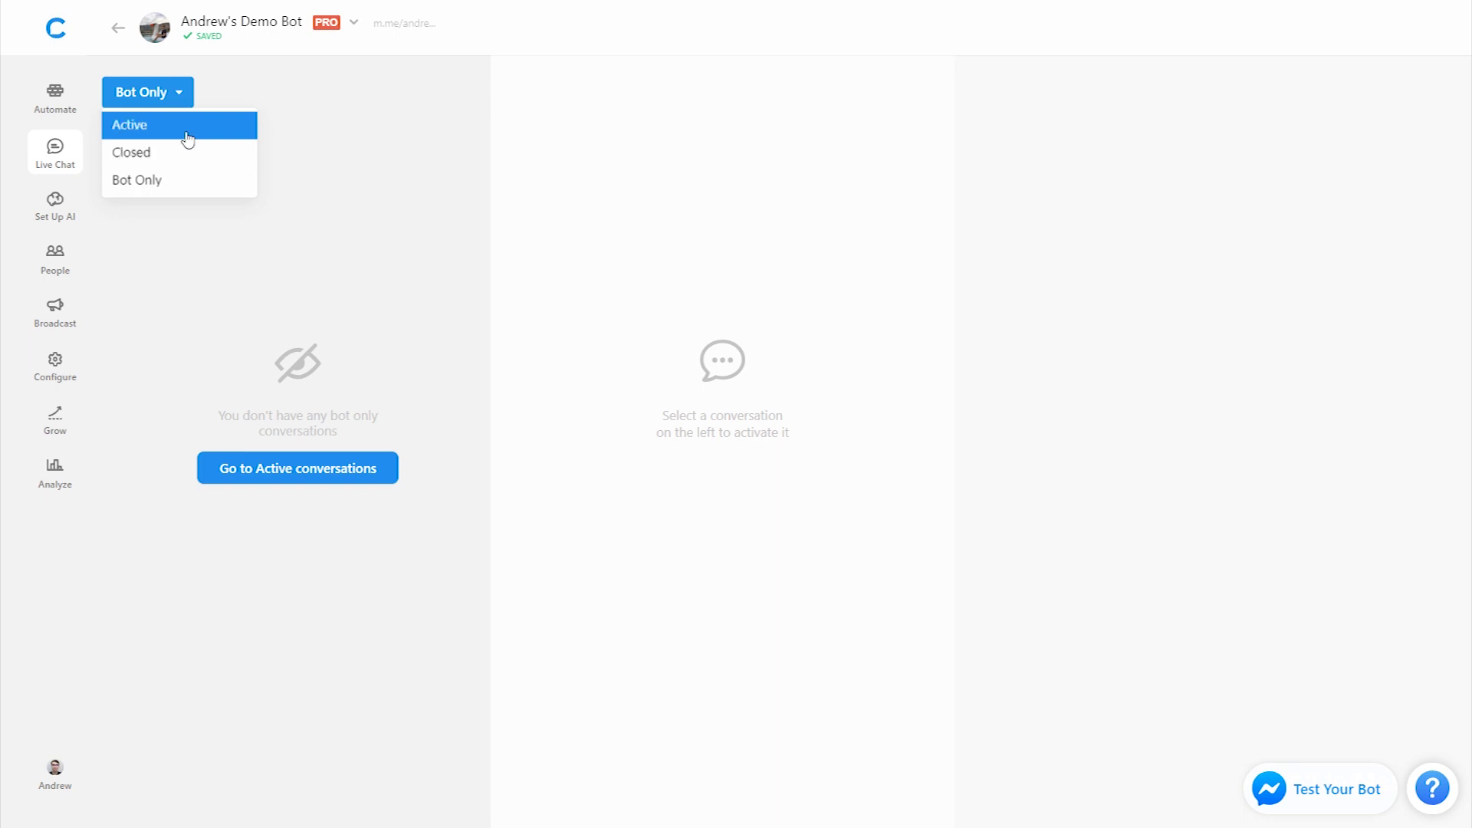
click(187, 139)
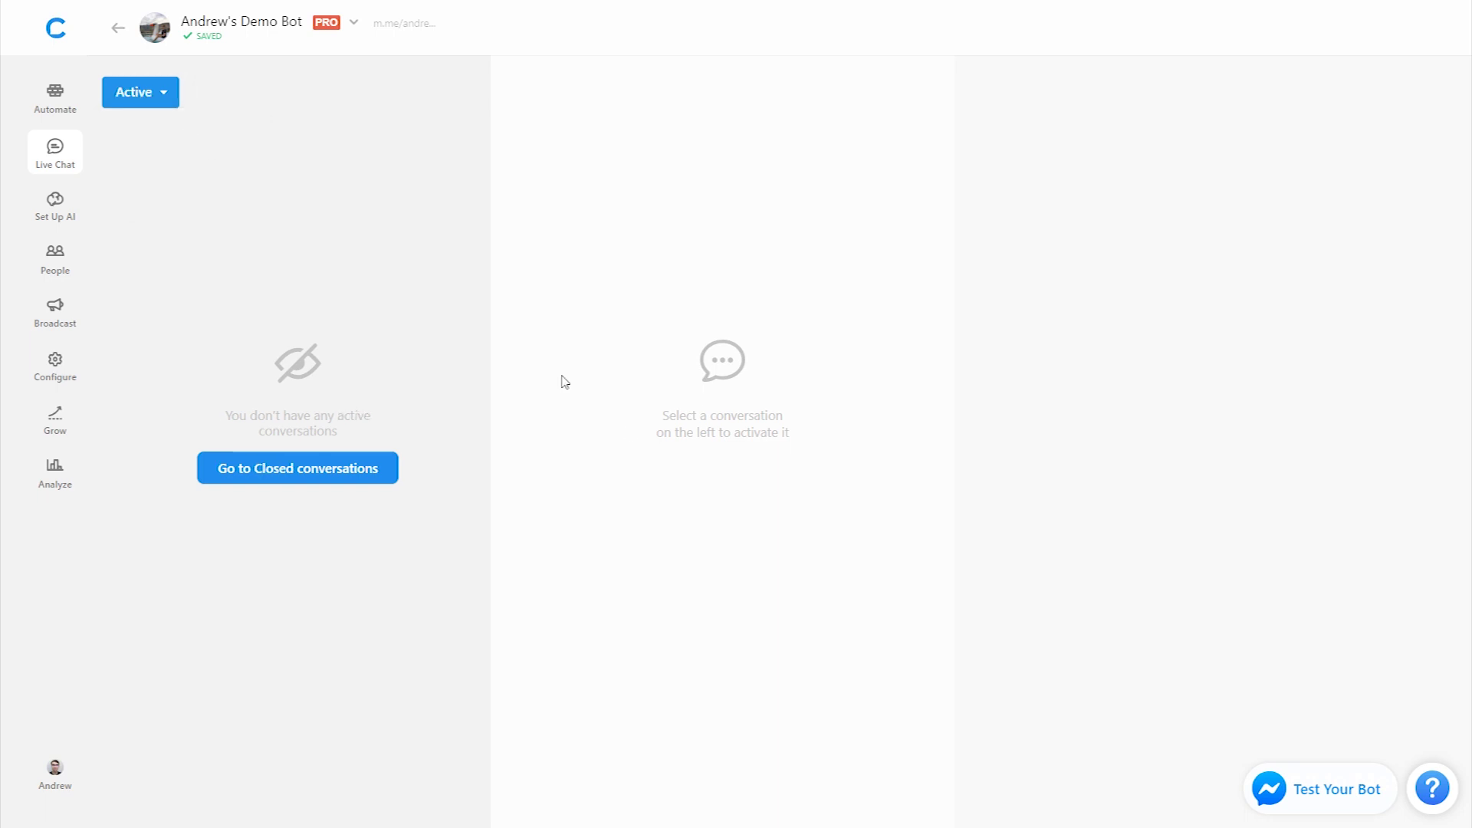
click(1336, 790)
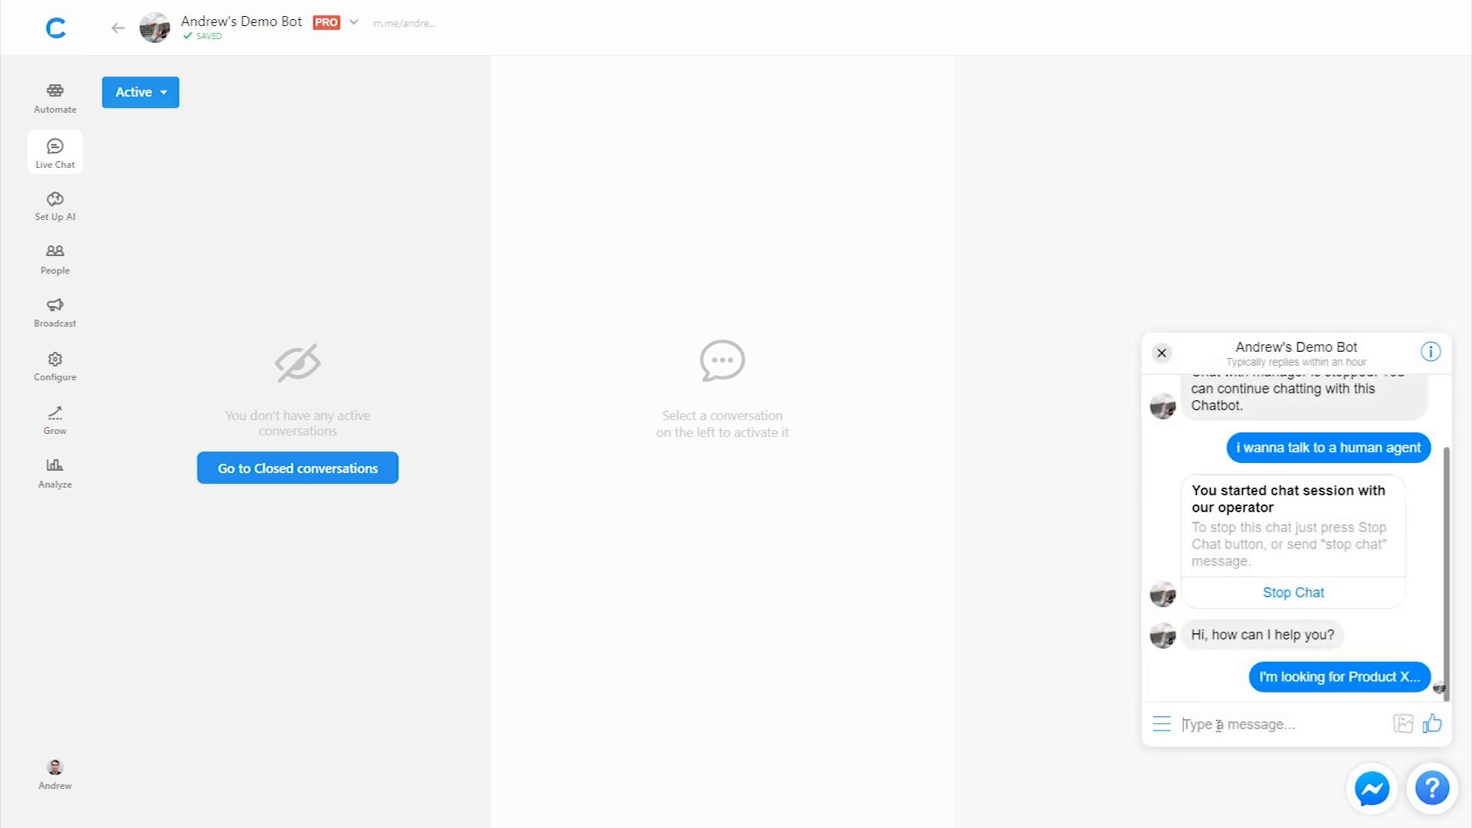
- Send 'i wanna talk to a human agent' twice in the test chat to start an operator session
text(i wanna talk to a human agent)
key(Return)
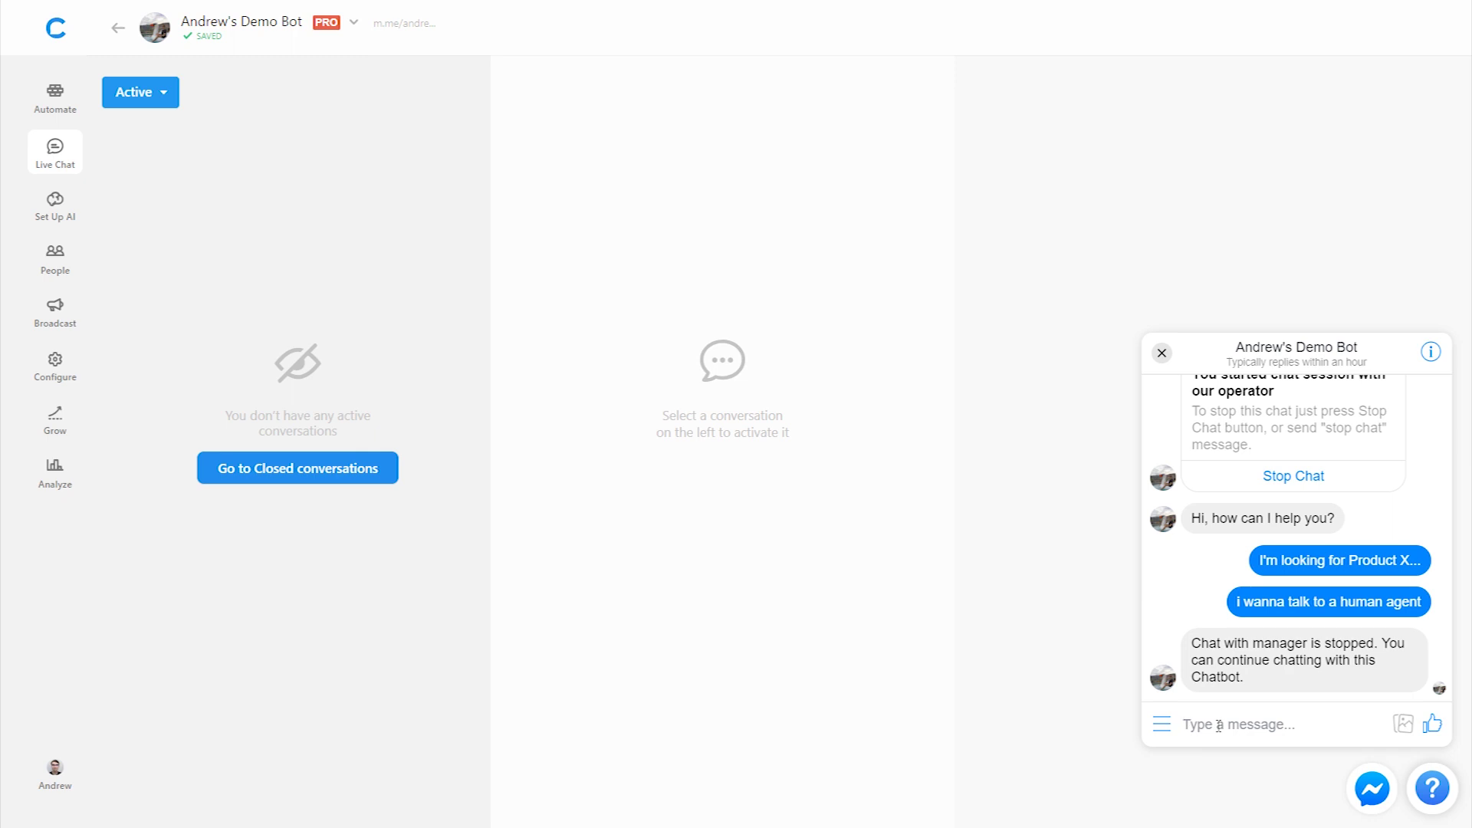
text(i wanna talk to a human agent)
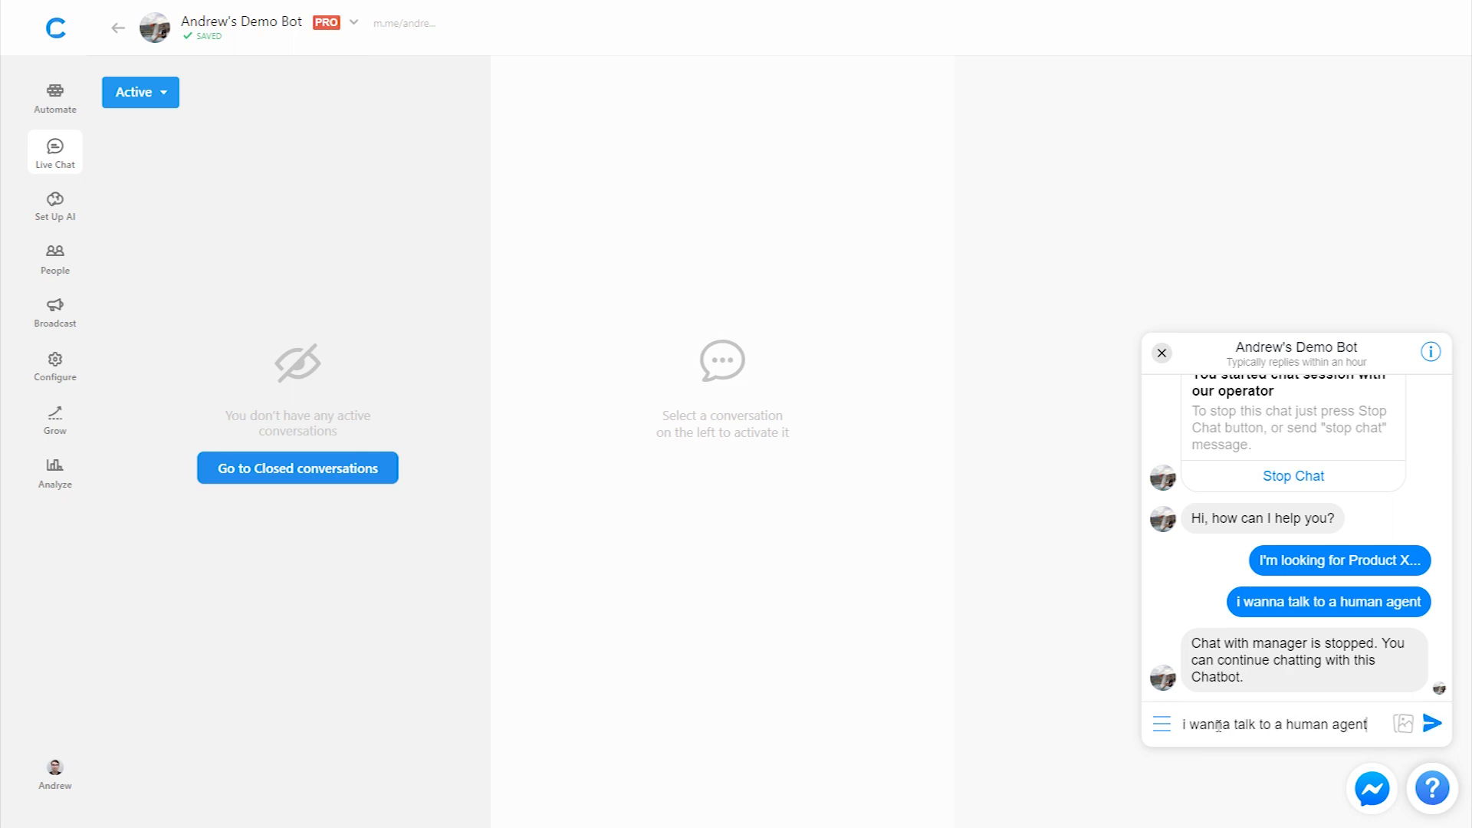
key(Return)
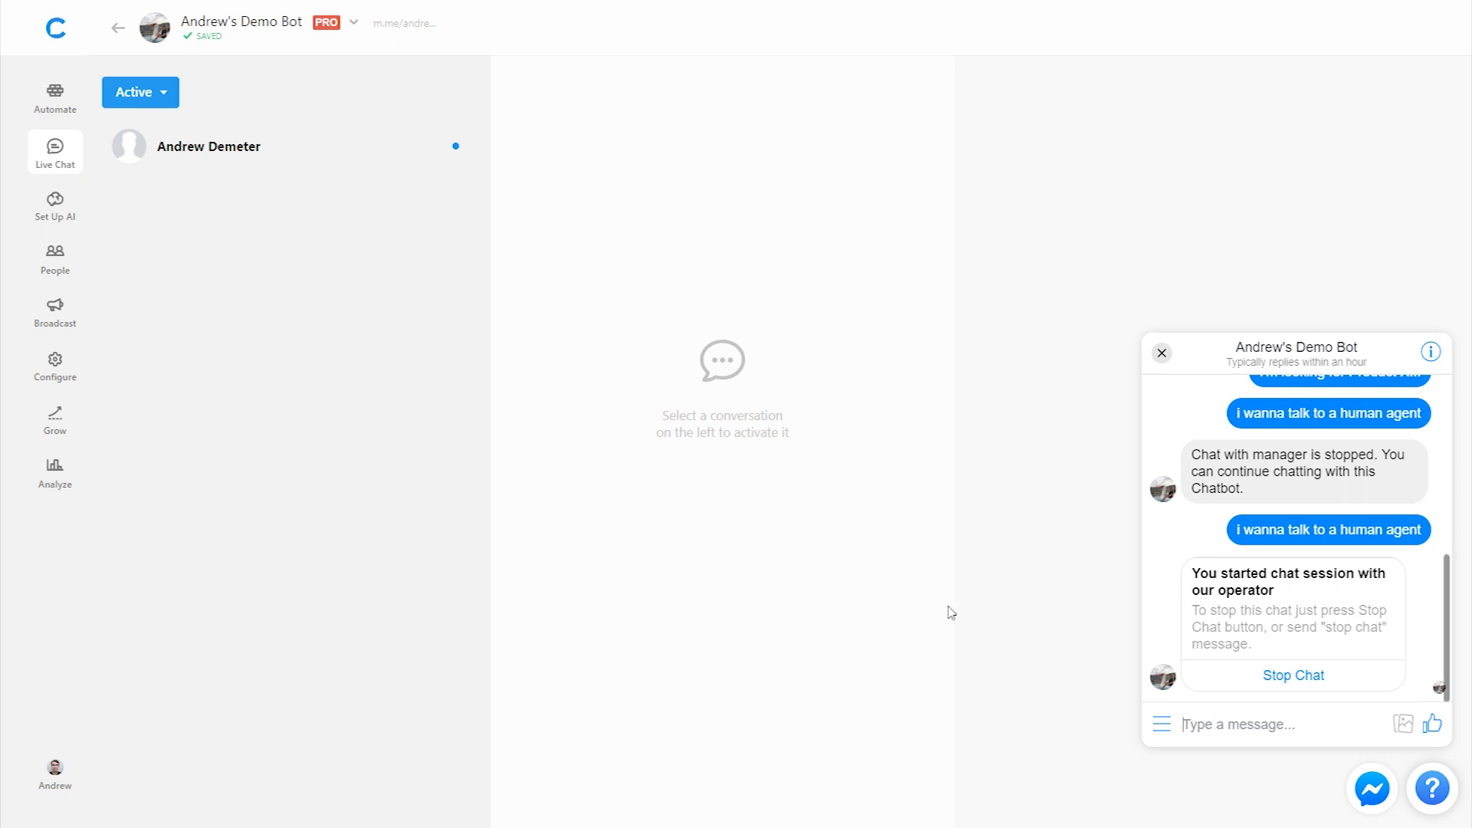
click(210, 144)
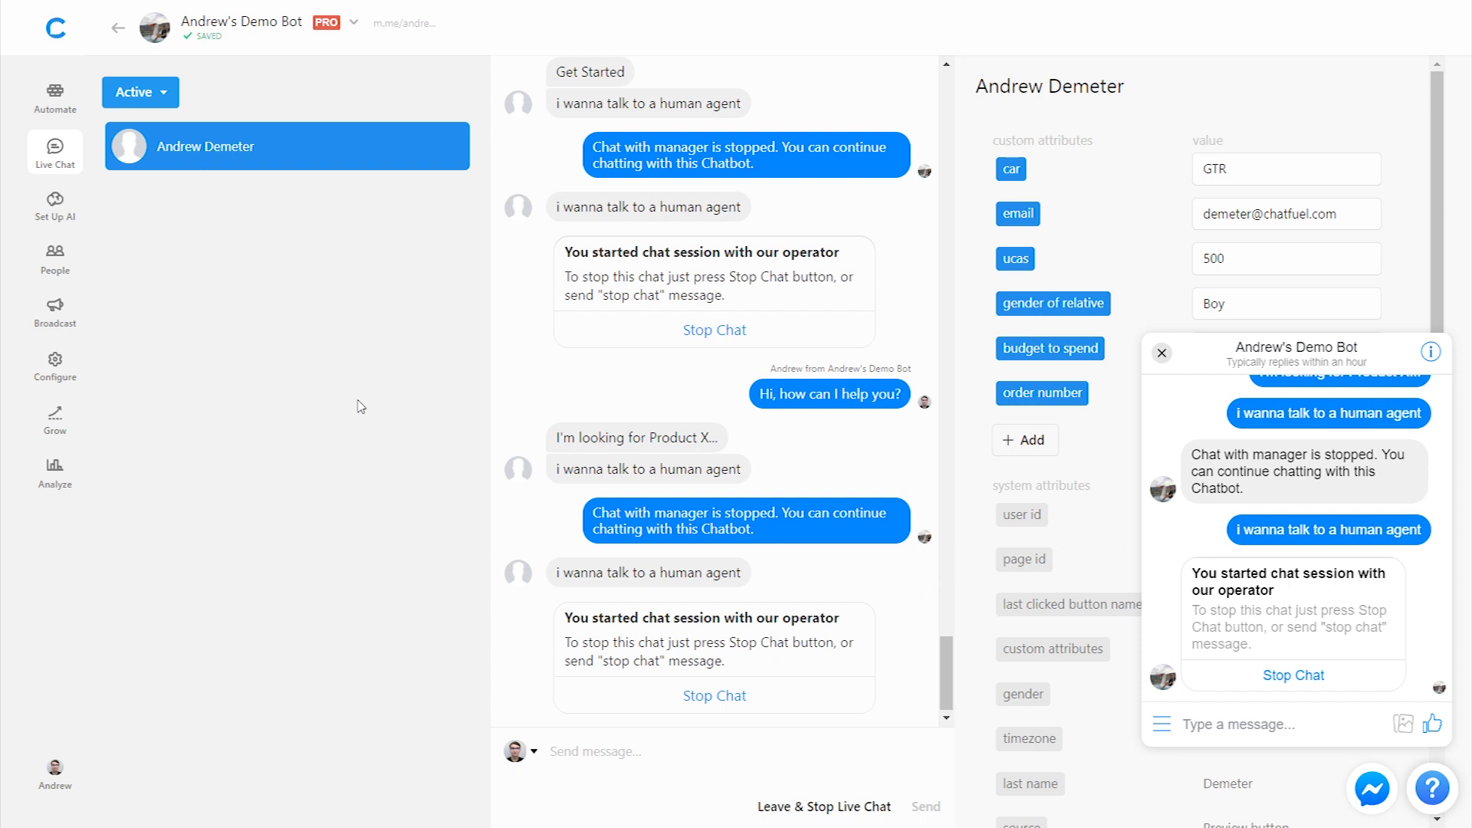
- Reply 'How can I help you?' as operator and answer 'I need help with...' as the test user
text(How can I help you?)
key(Return)
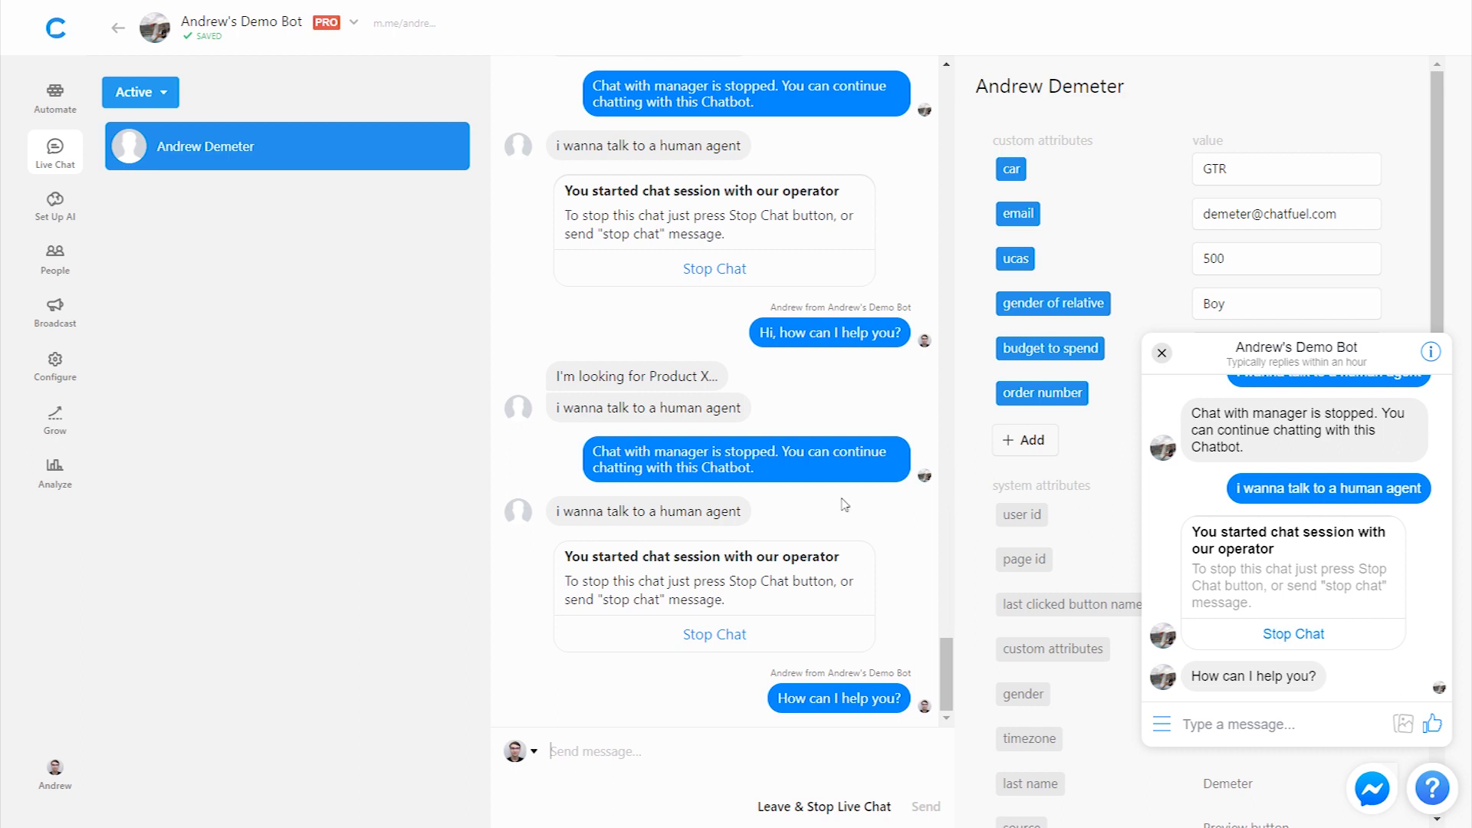
click(1232, 723)
text(I need help with...)
key(Return)
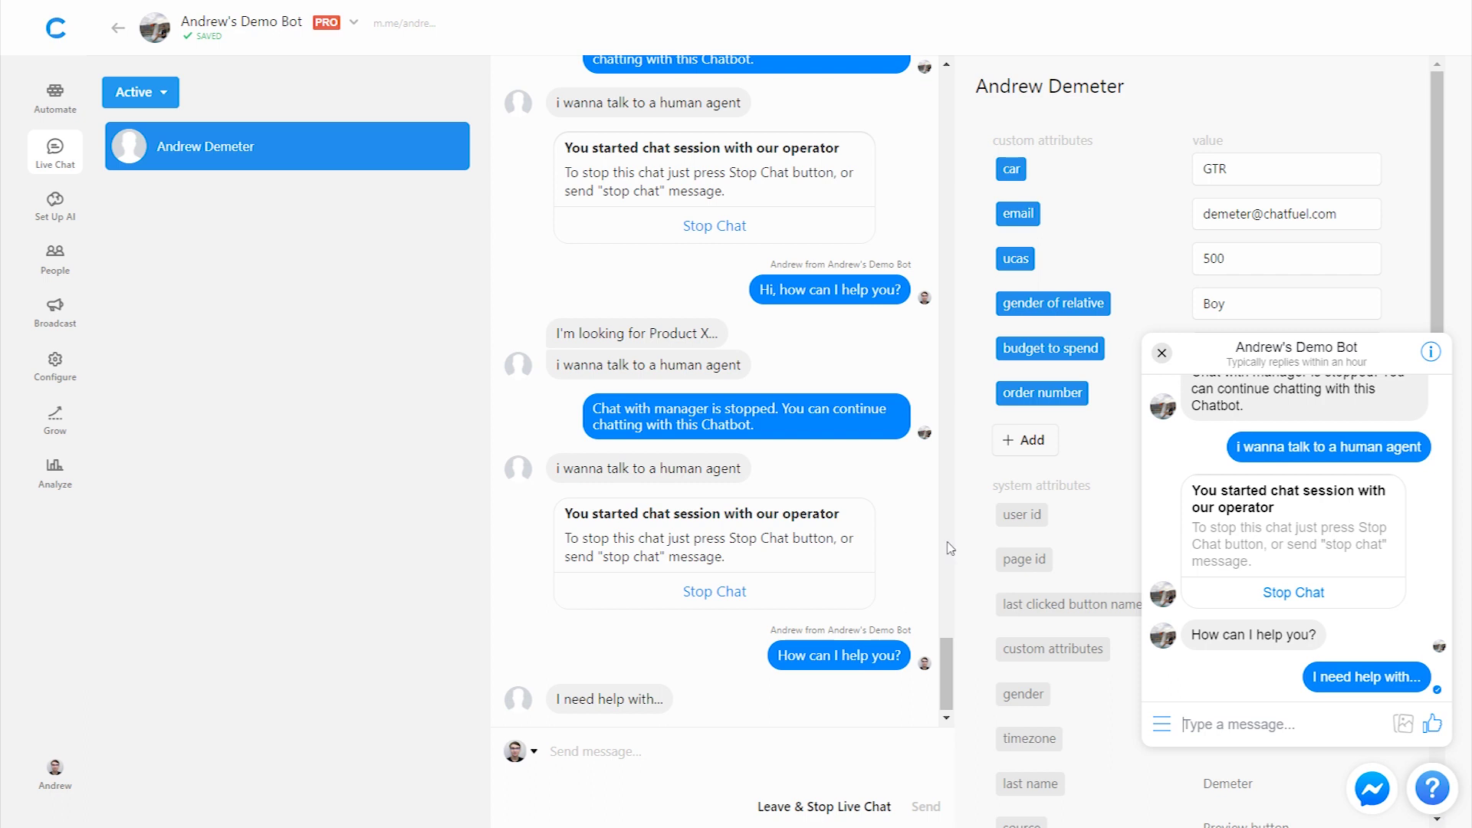
click(1161, 354)
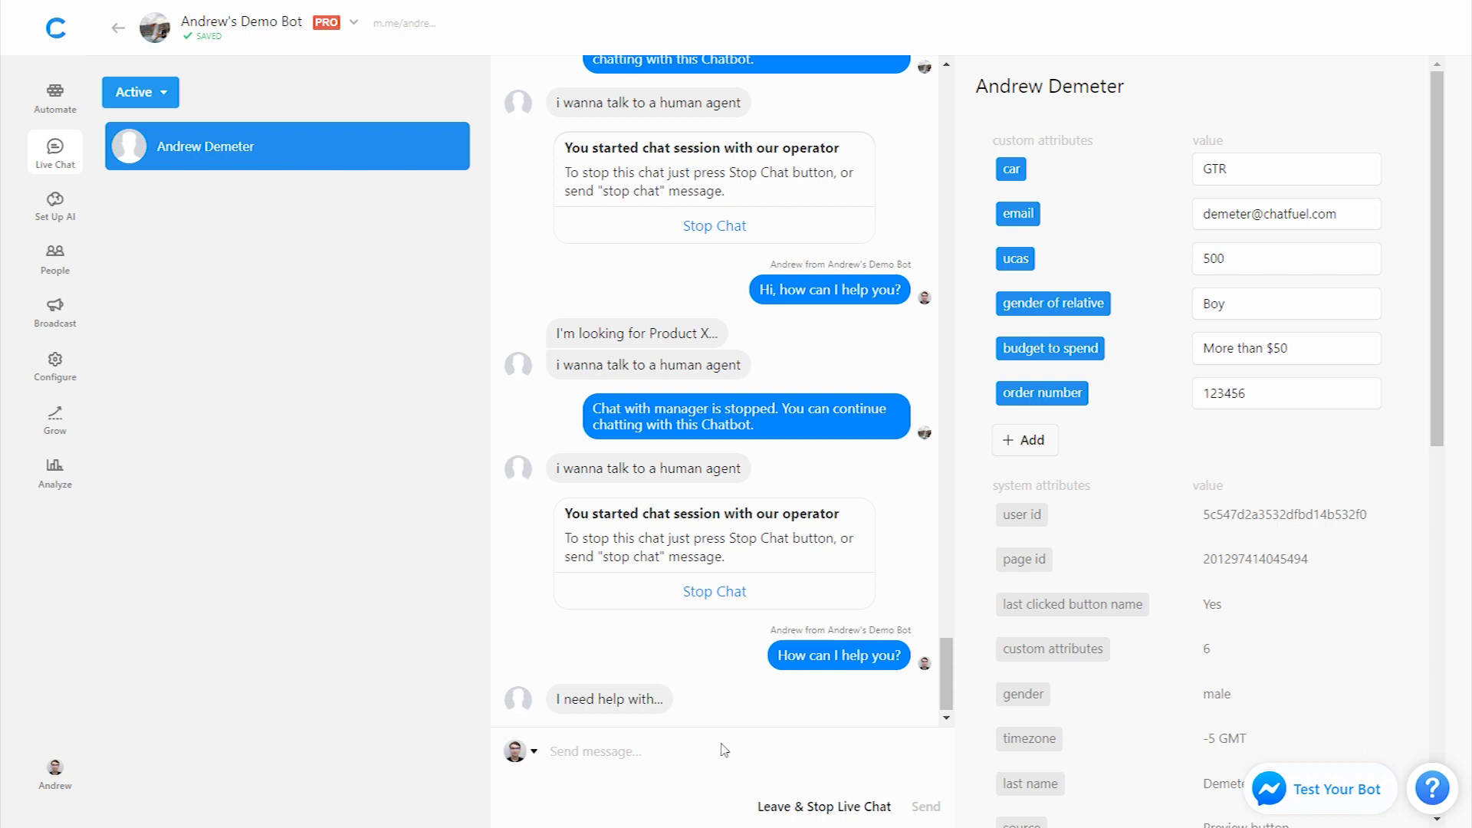
- Add a 'lead status' attribute with value 'warm', then leave and stop the live chat
click(1031, 440)
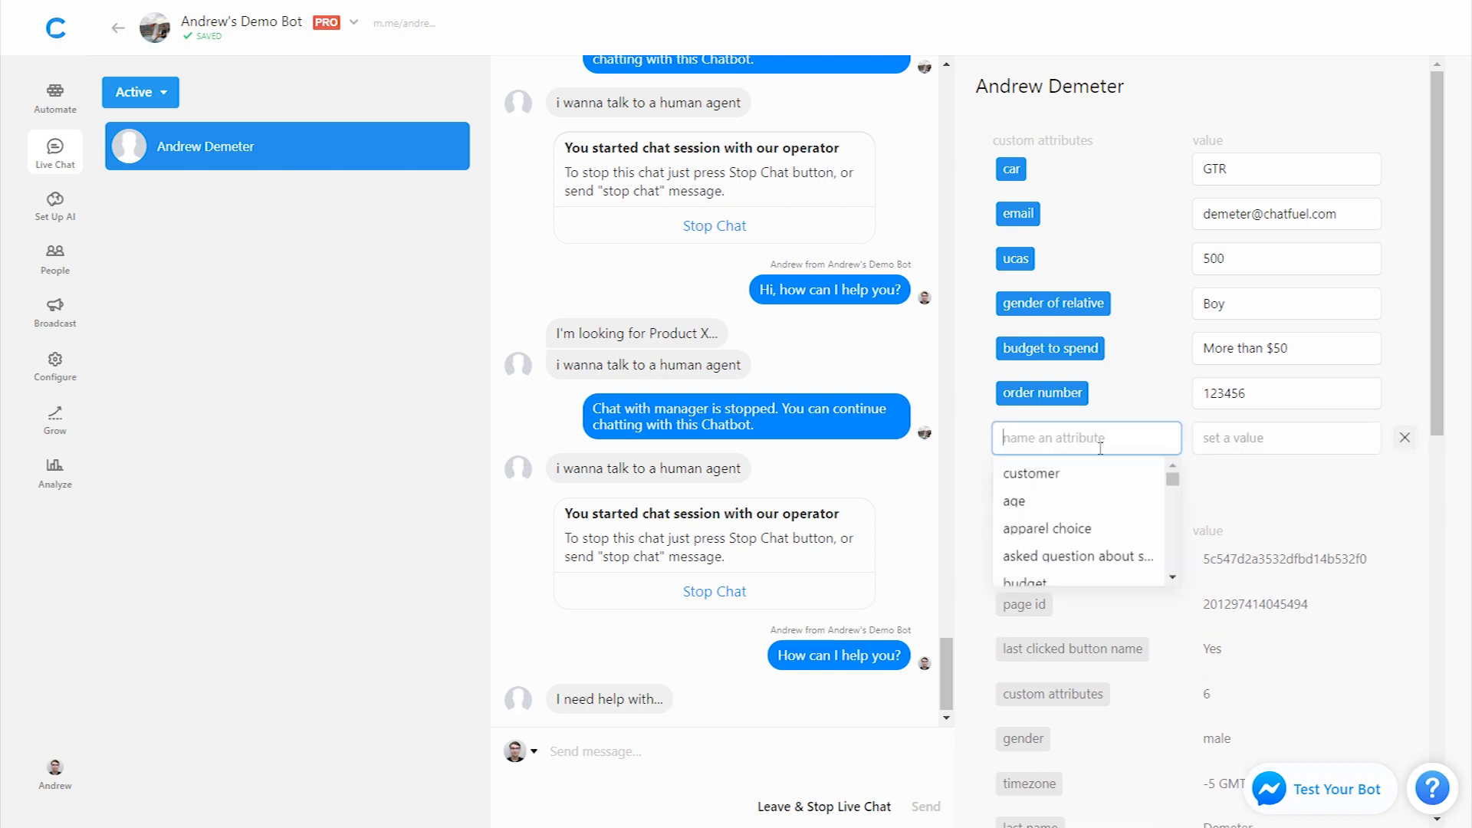
text(lead status)
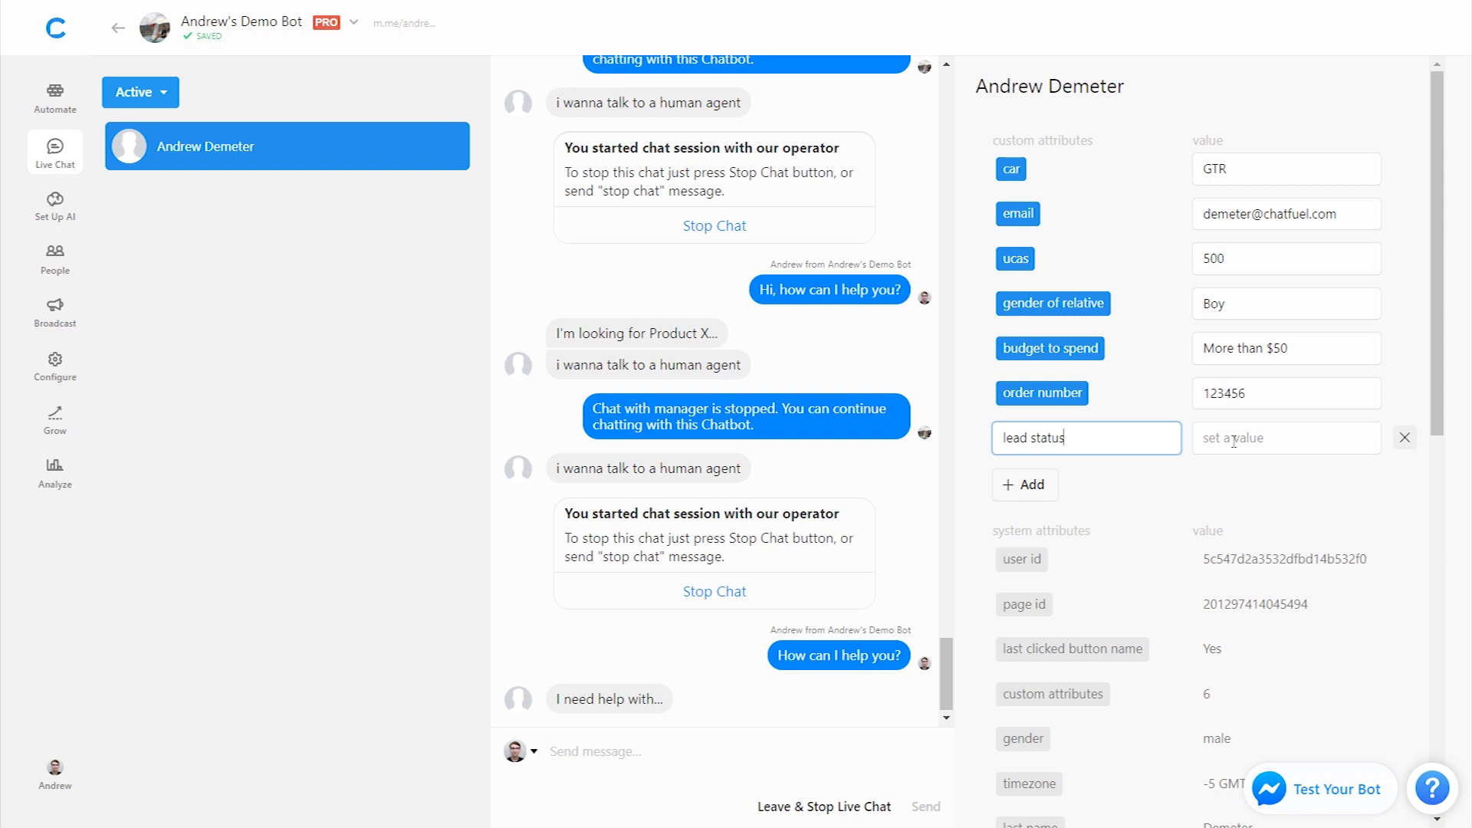
click(1242, 439)
text(warm)
key(Return)
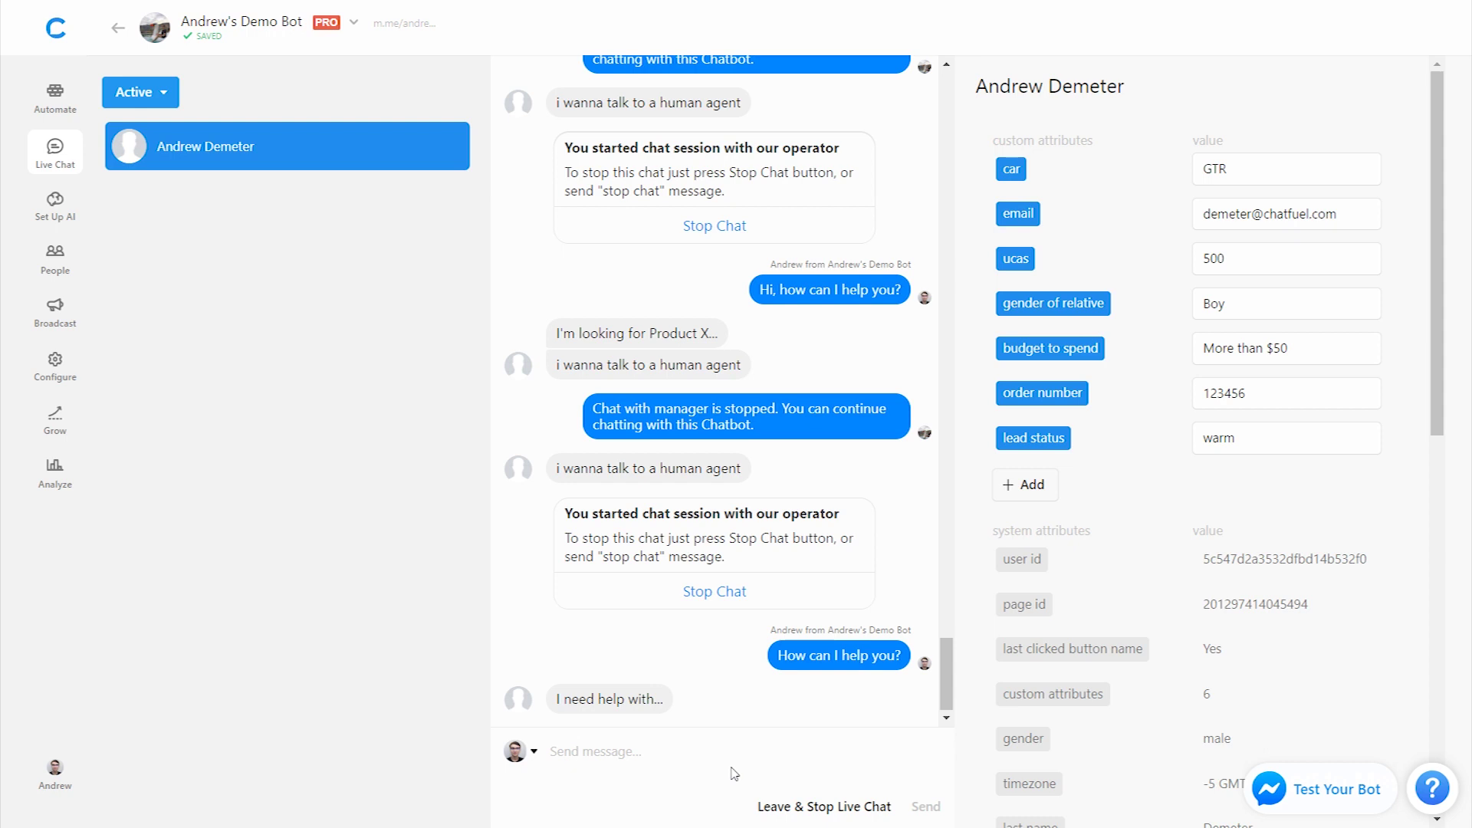
click(776, 803)
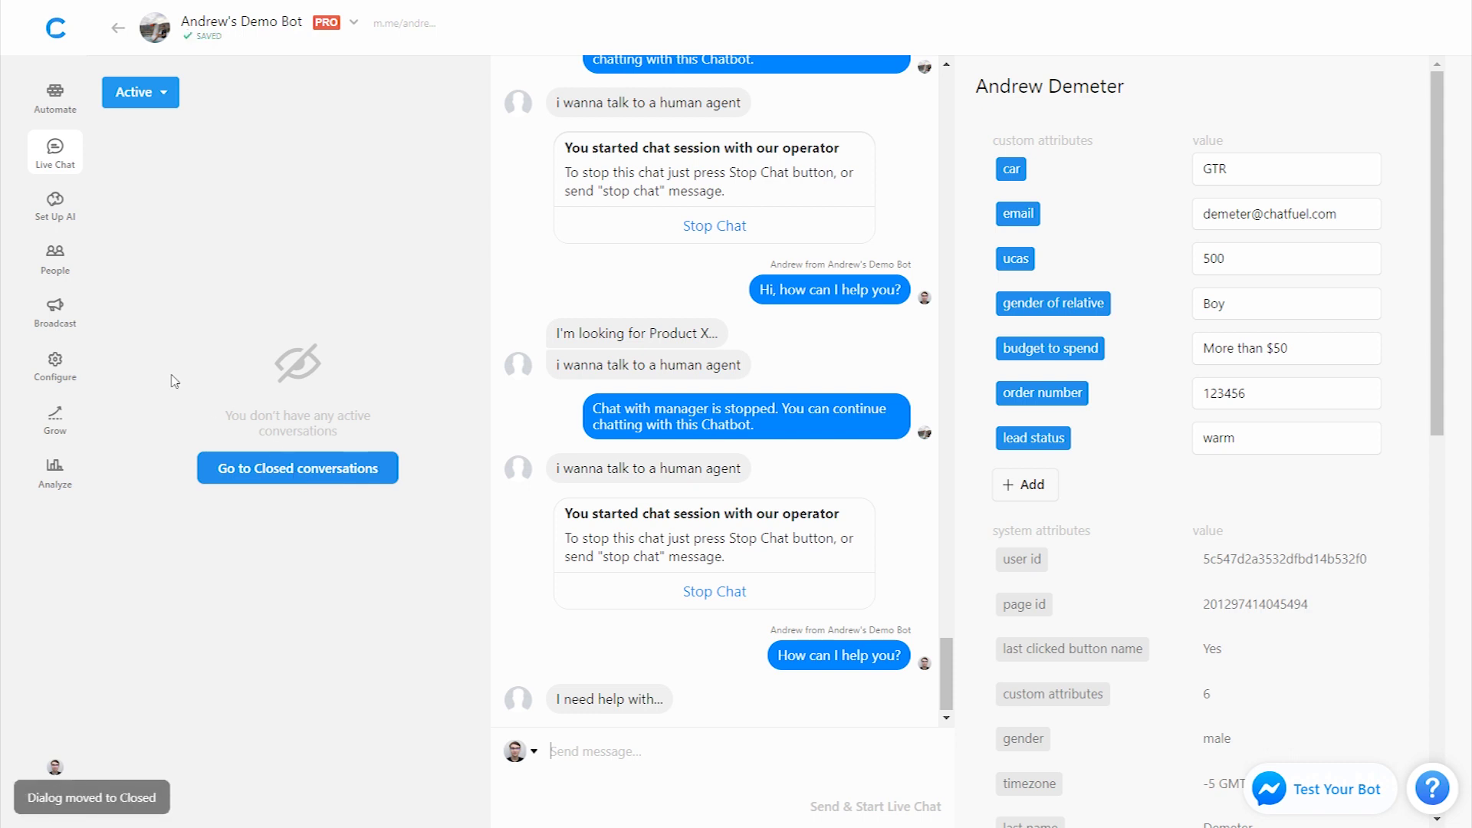
- Scroll the Configure page down to the Team card and start inviting a new teammate
click(56, 366)
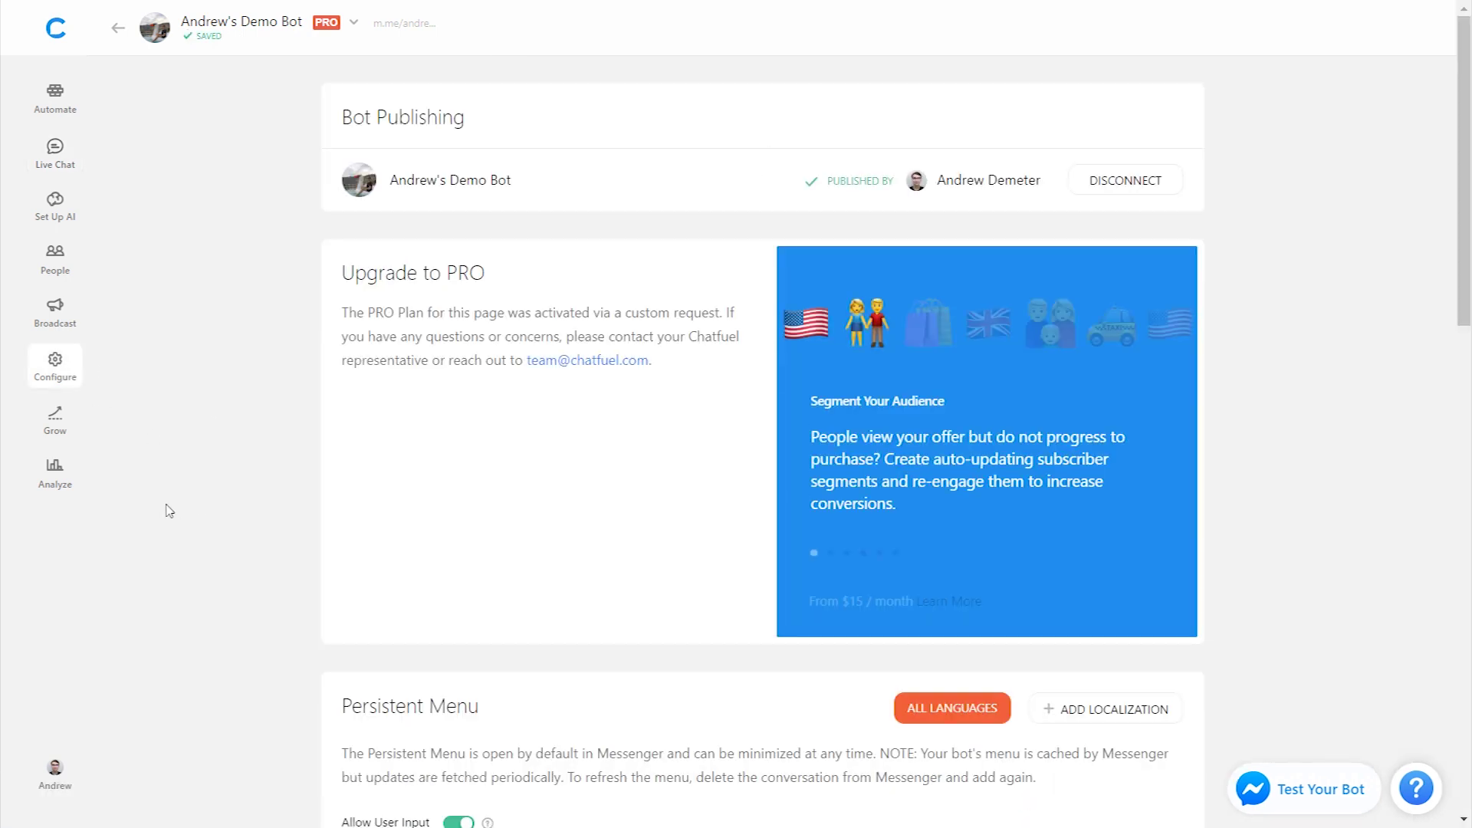
scroll(167, 513, down, 3)
scroll(167, 513, down, 8)
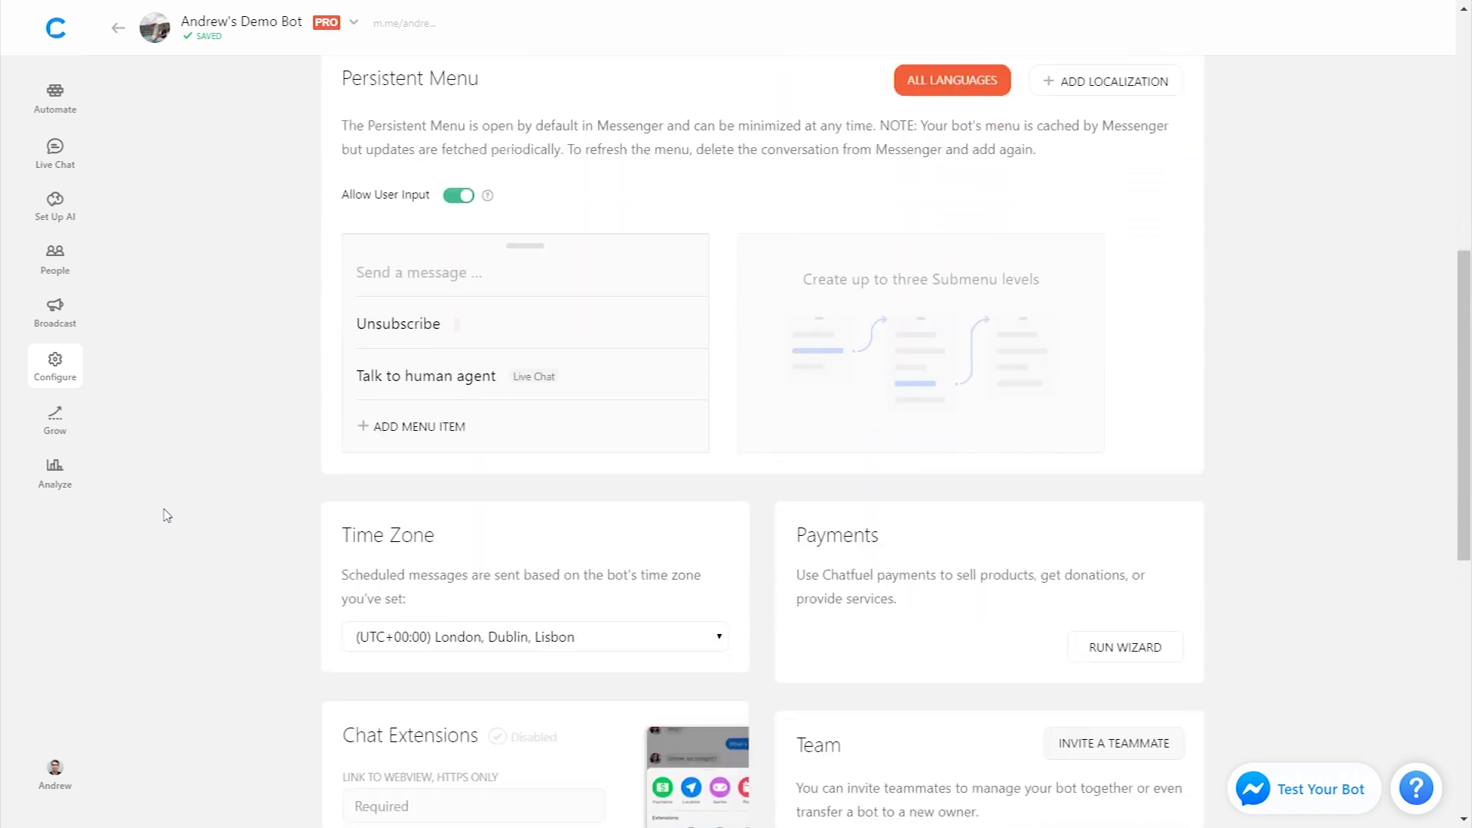
scroll(167, 516, down, 2)
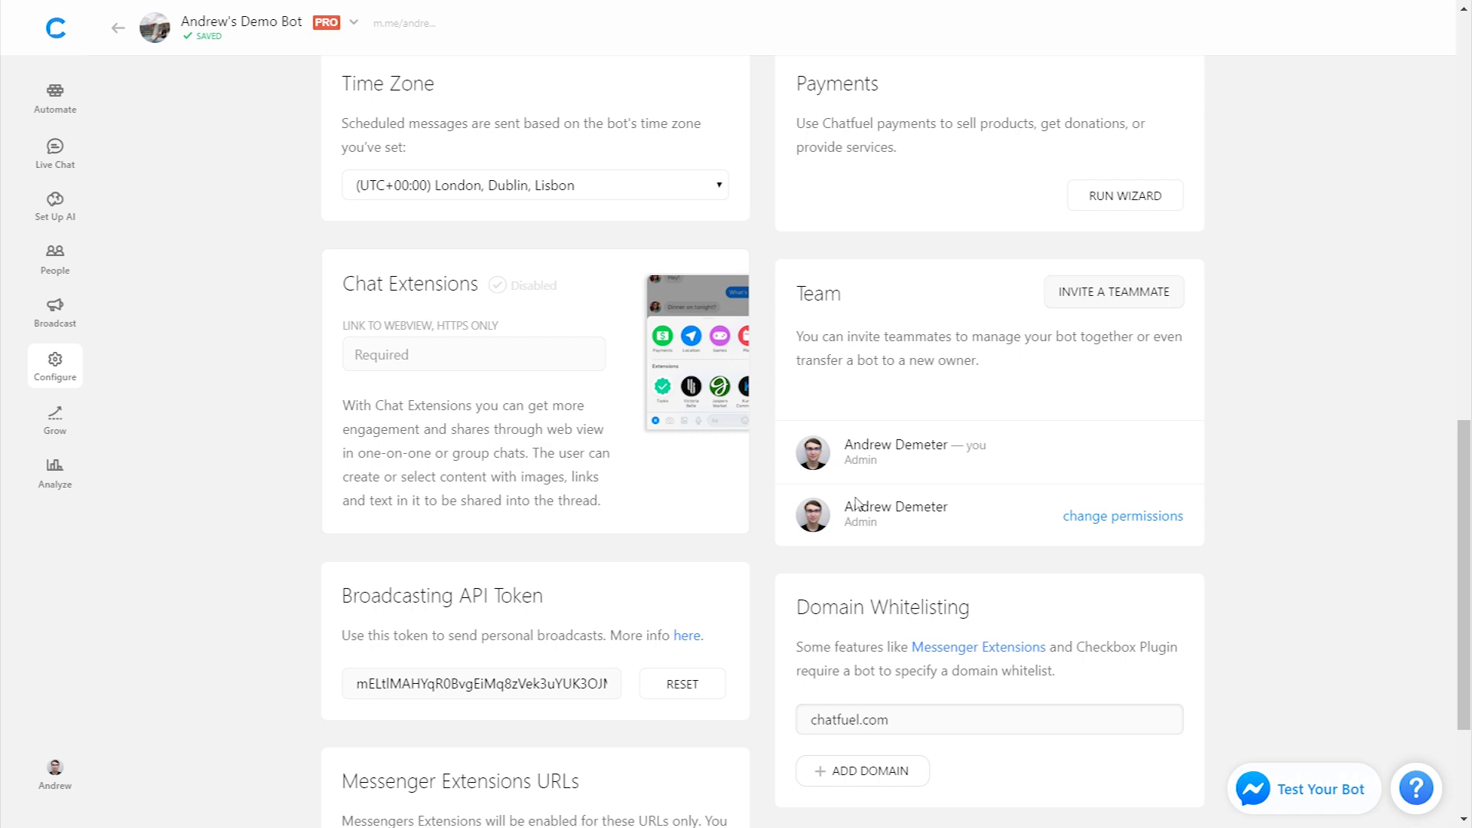
mouse_move(903, 500)
click(1092, 302)
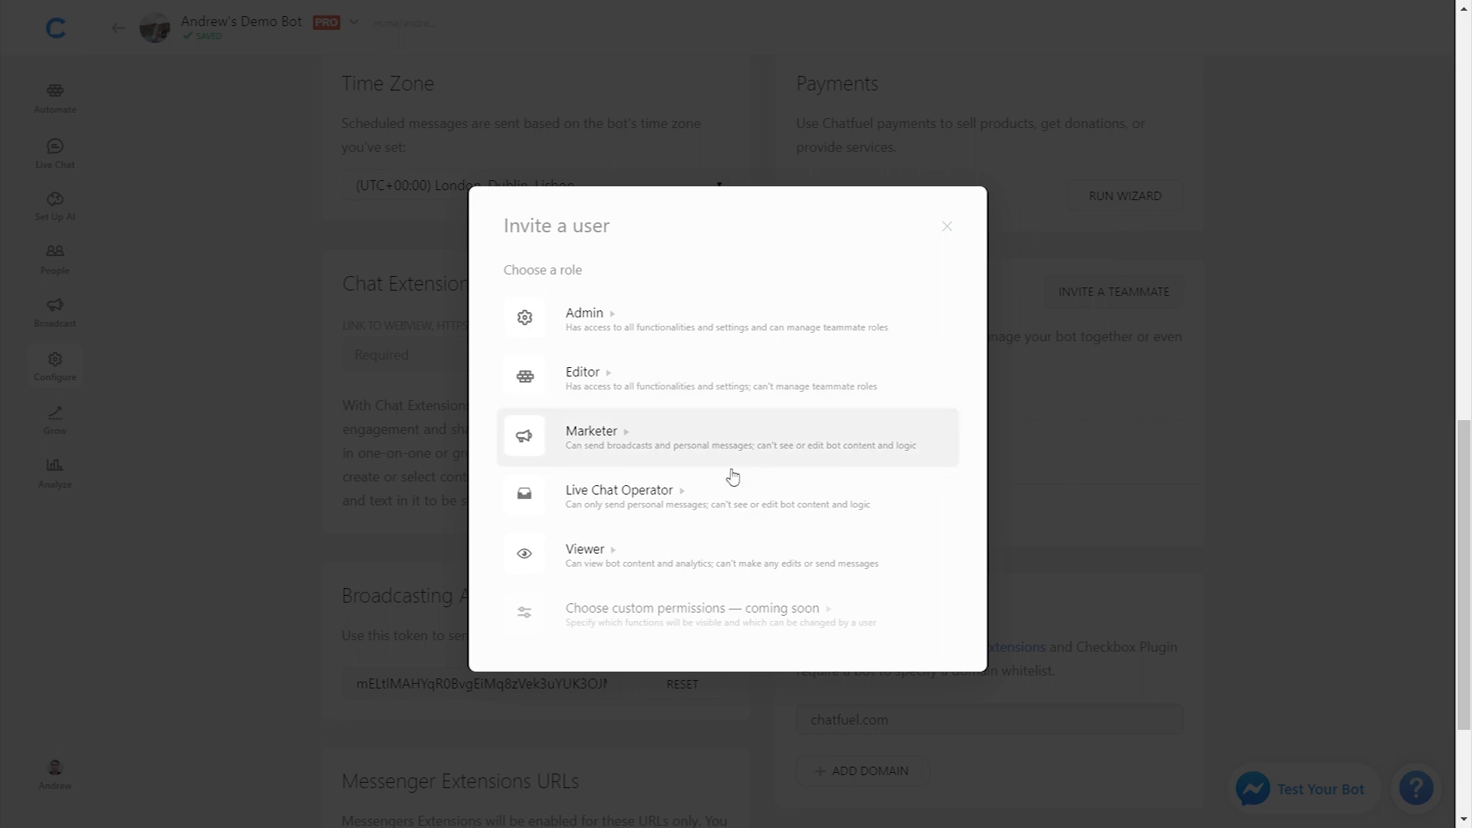
- Choose the Live Chat Operator role for the teammate invite to generate its invitation link
click(736, 509)
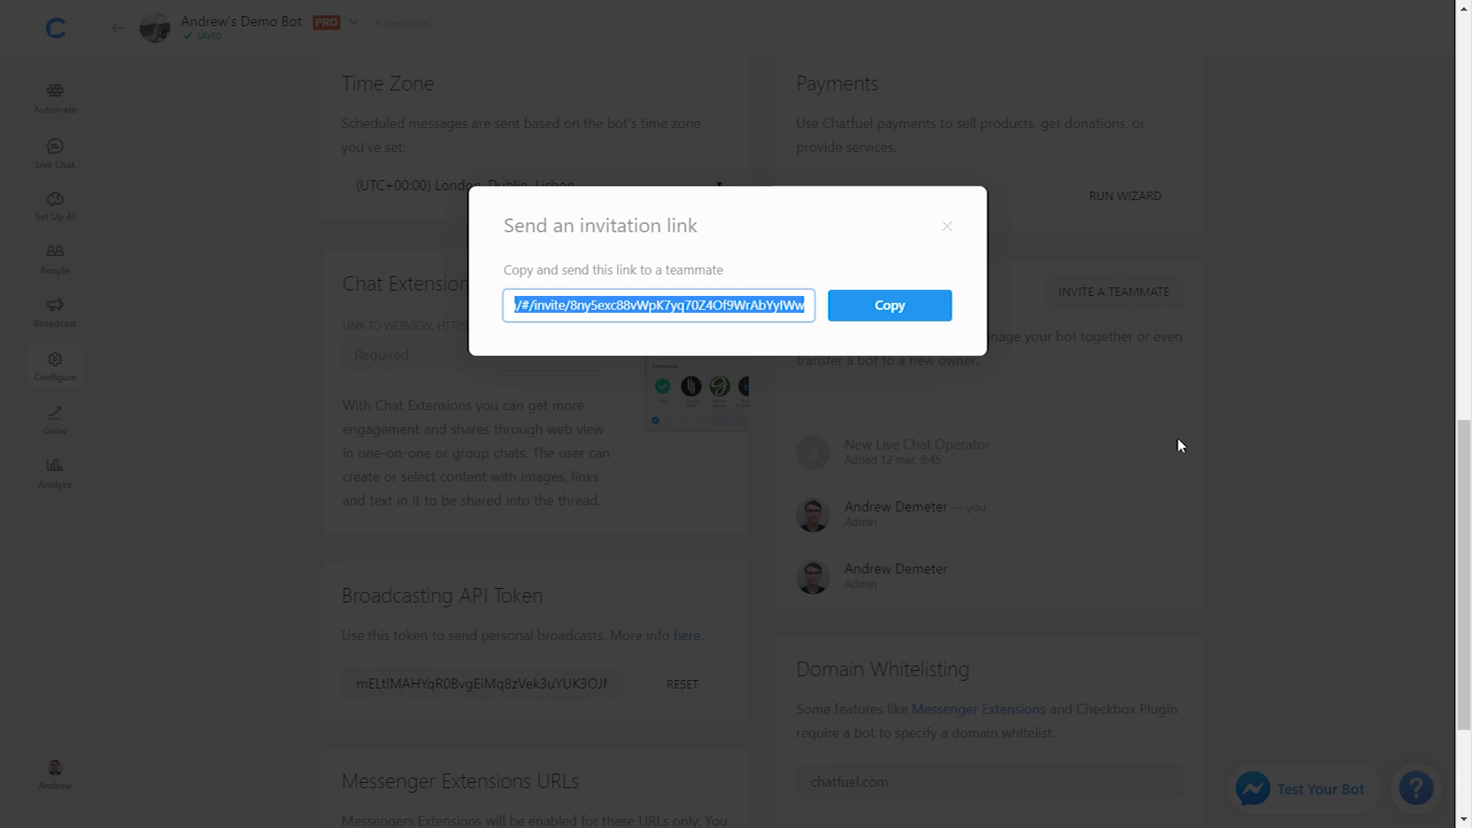